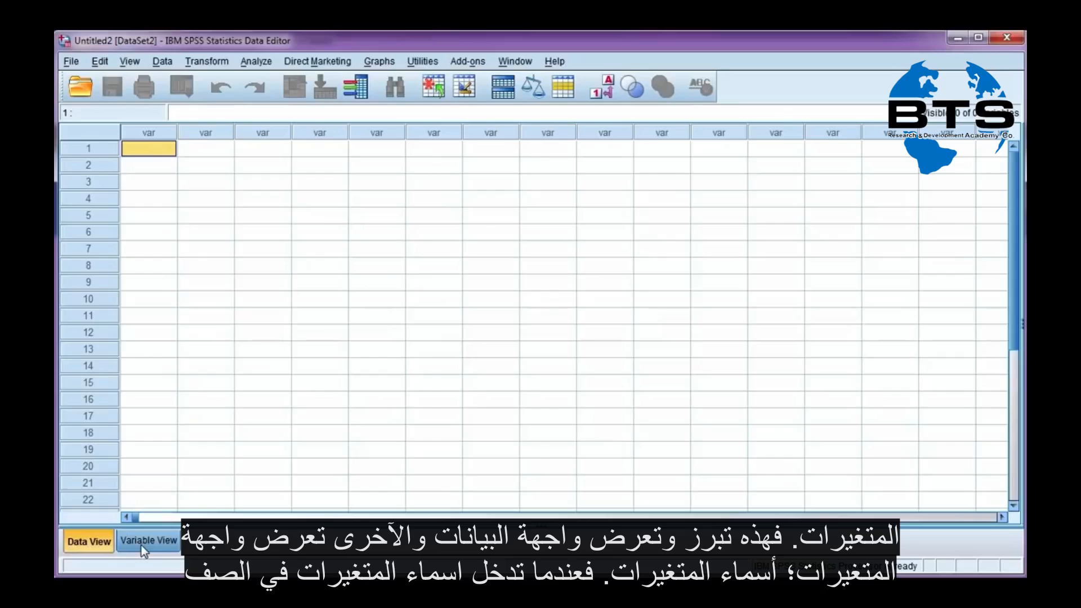
# Name the first variable ID in the variable definitions
pyautogui.click(142, 541)
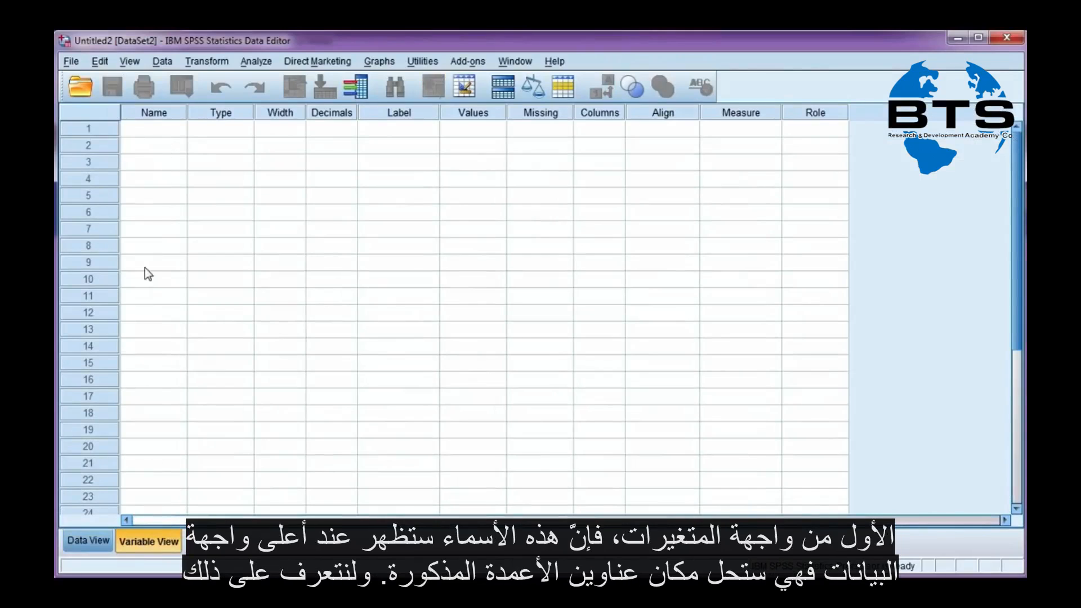
pyautogui.click(90, 540)
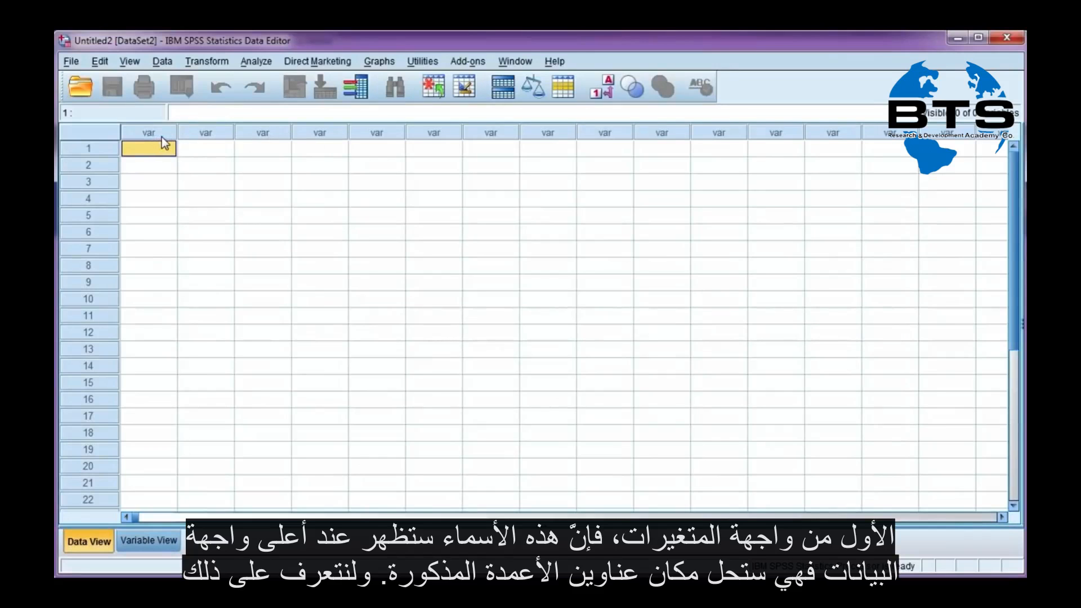
pyautogui.click(150, 541)
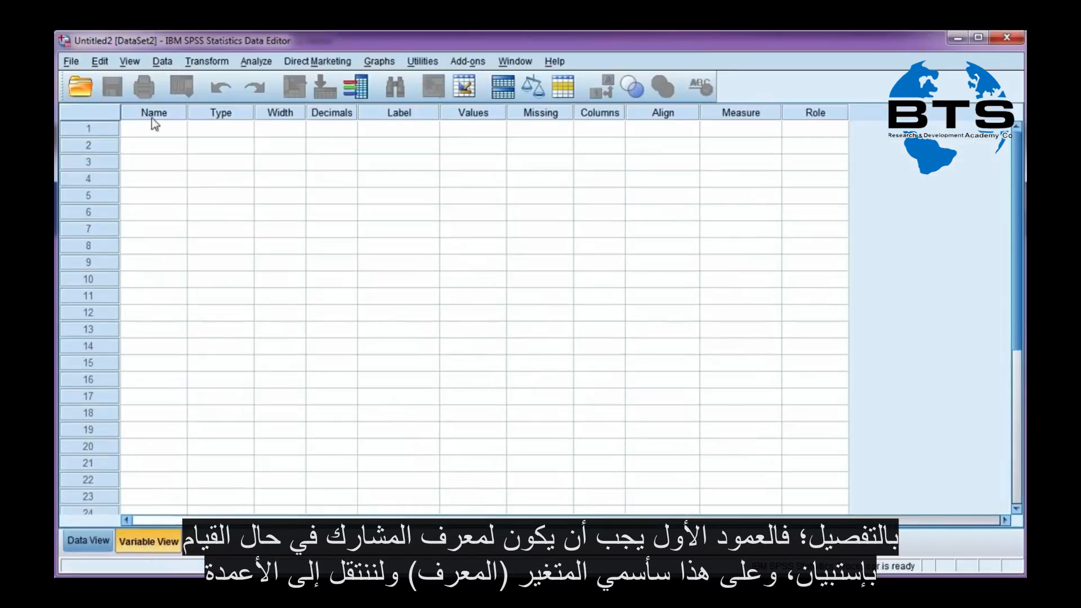
pyautogui.click(150, 126)
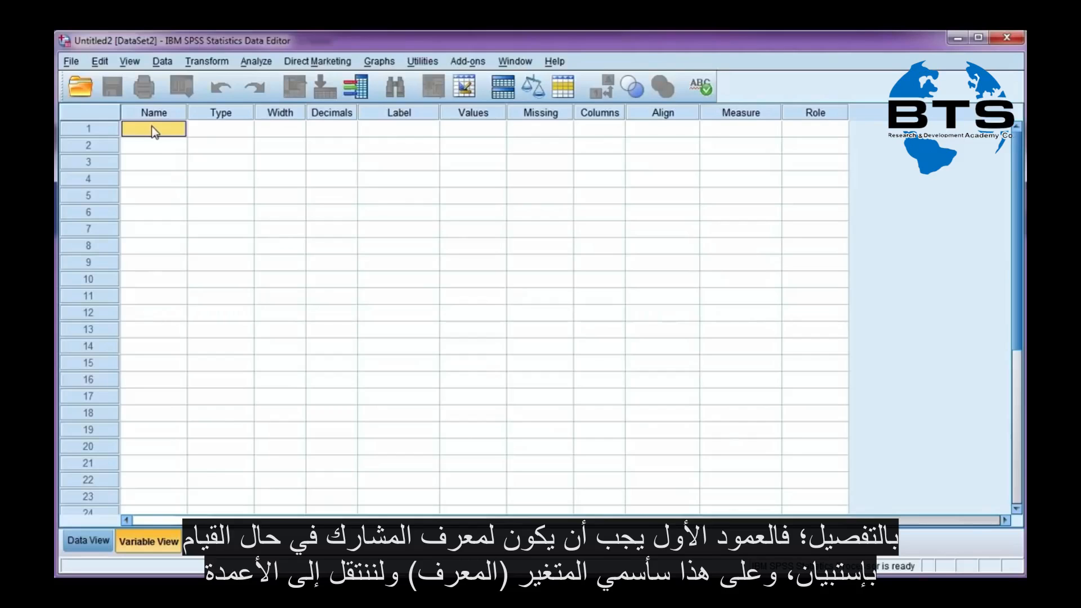
pyautogui.press('Return')
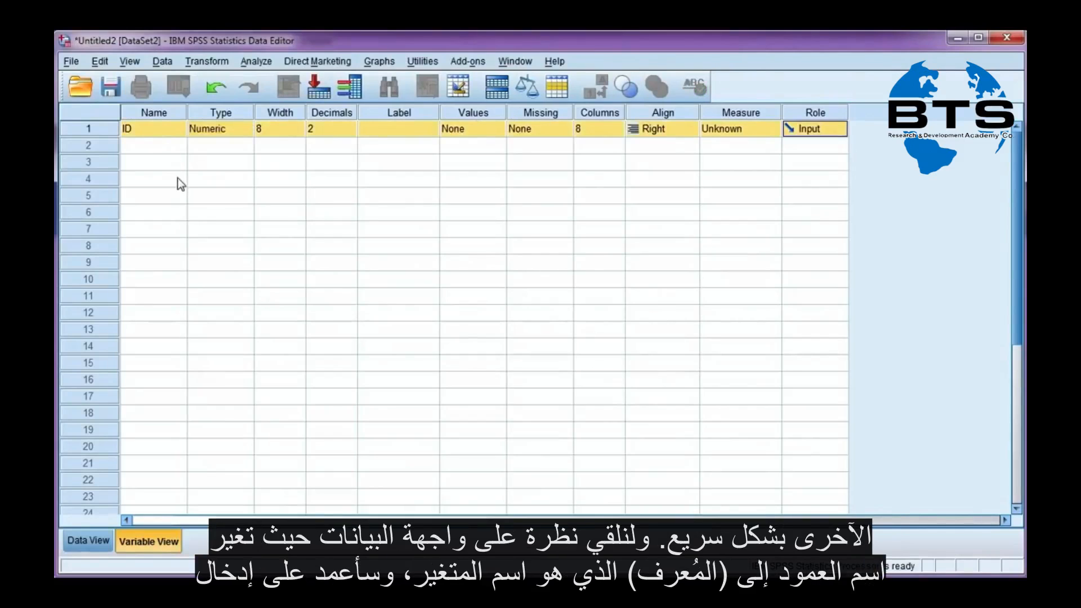
# Enter the participant IDs 1, 2, 3, 4 and 5 down the ID column of the data grid
pyautogui.click(91, 541)
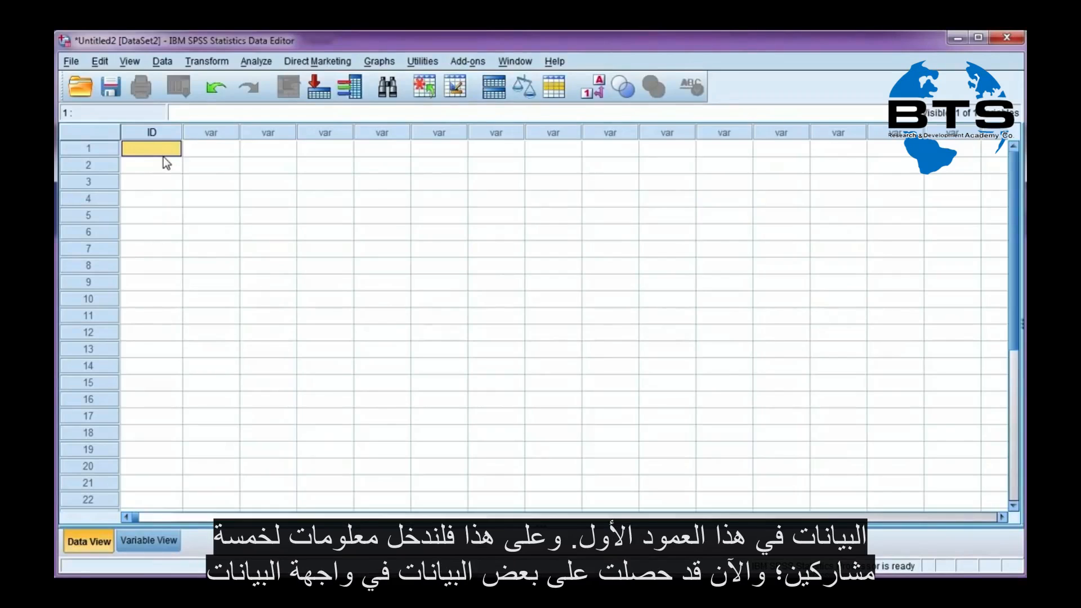
pyautogui.write('1')
pyautogui.press('Return')
pyautogui.write('2')
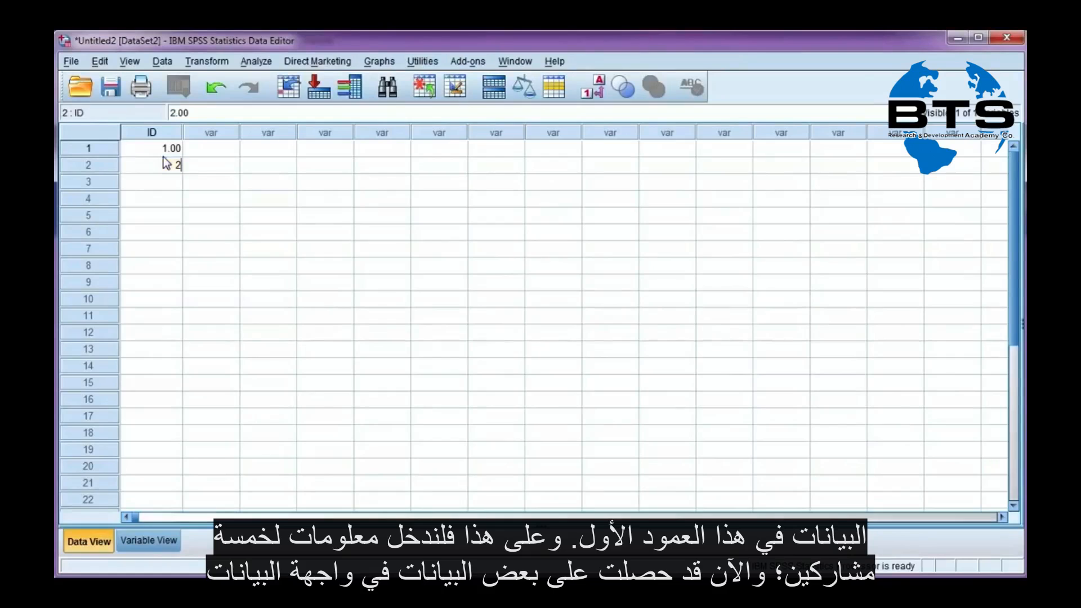
pyautogui.press('Return')
pyautogui.write('3')
pyautogui.press('Return')
pyautogui.write('4')
pyautogui.press('Return')
pyautogui.write('5')
pyautogui.press('Return')
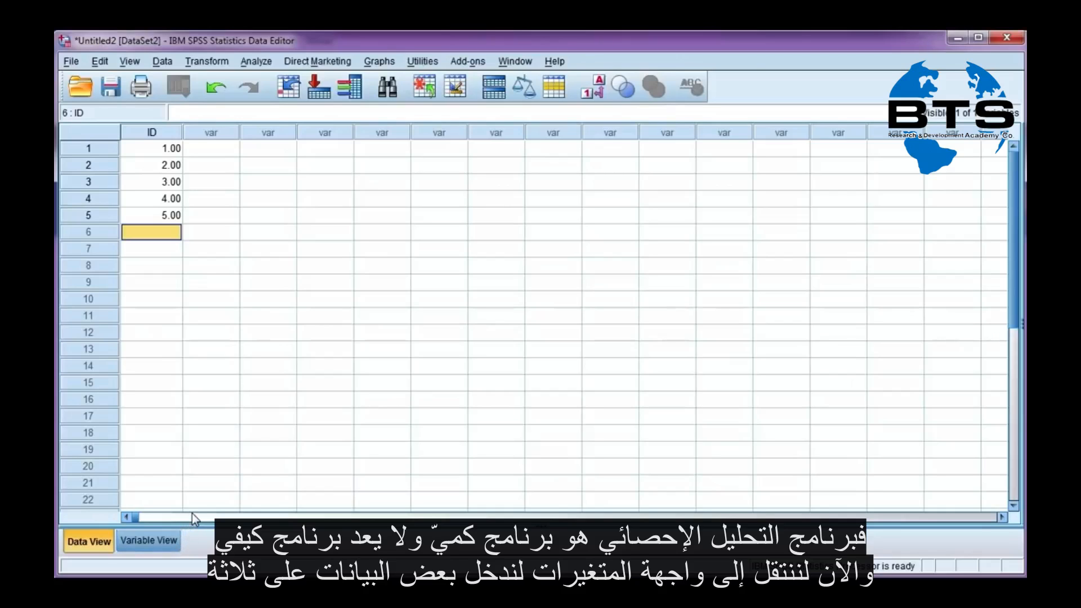
# Add a second variable named Gender
pyautogui.click(147, 543)
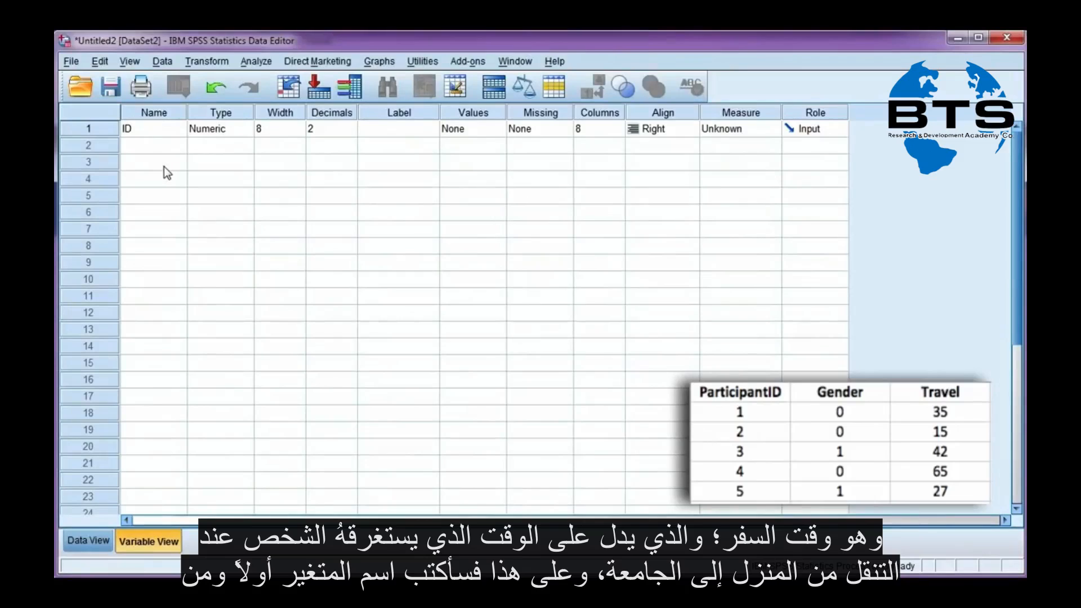
pyautogui.click(156, 149)
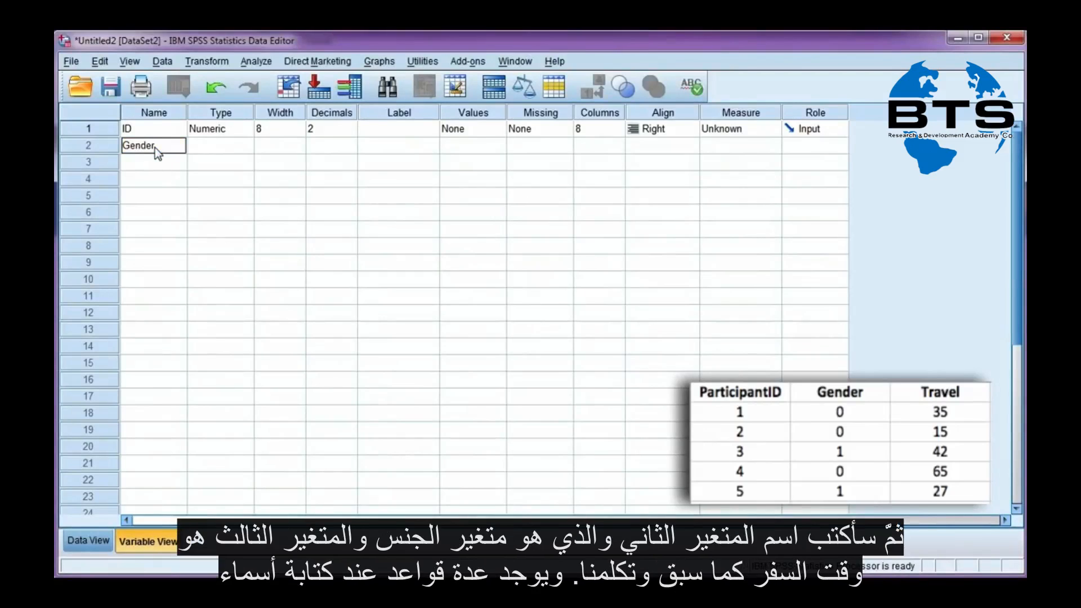
pyautogui.write('Gender')
pyautogui.press('Return')
pyautogui.press('Left')
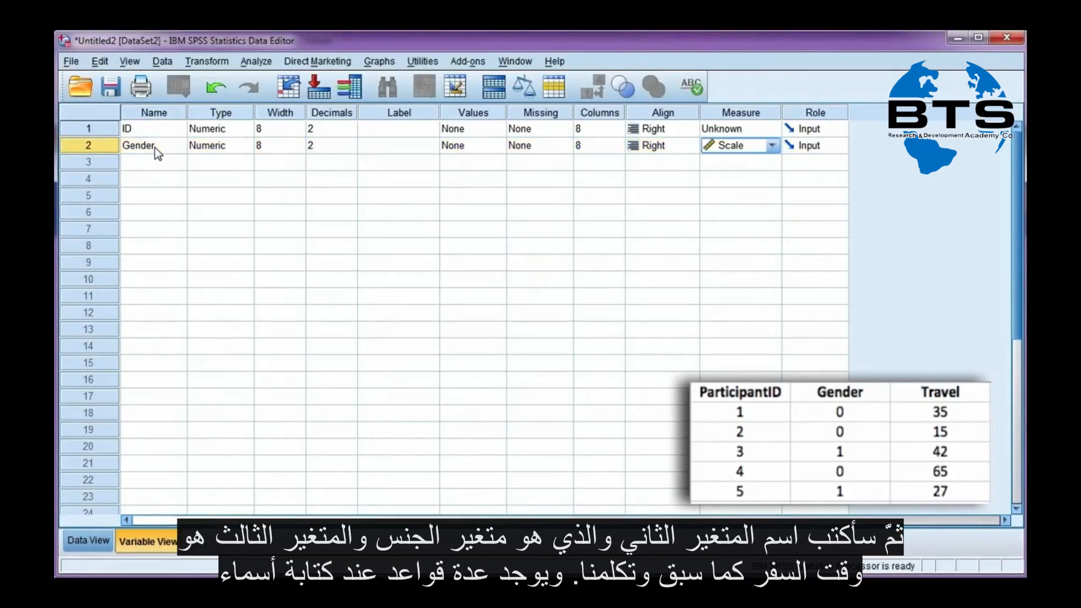
# Add a third variable and name it Travel_Time
pyautogui.click(163, 161)
pyautogui.write('TravelTime')
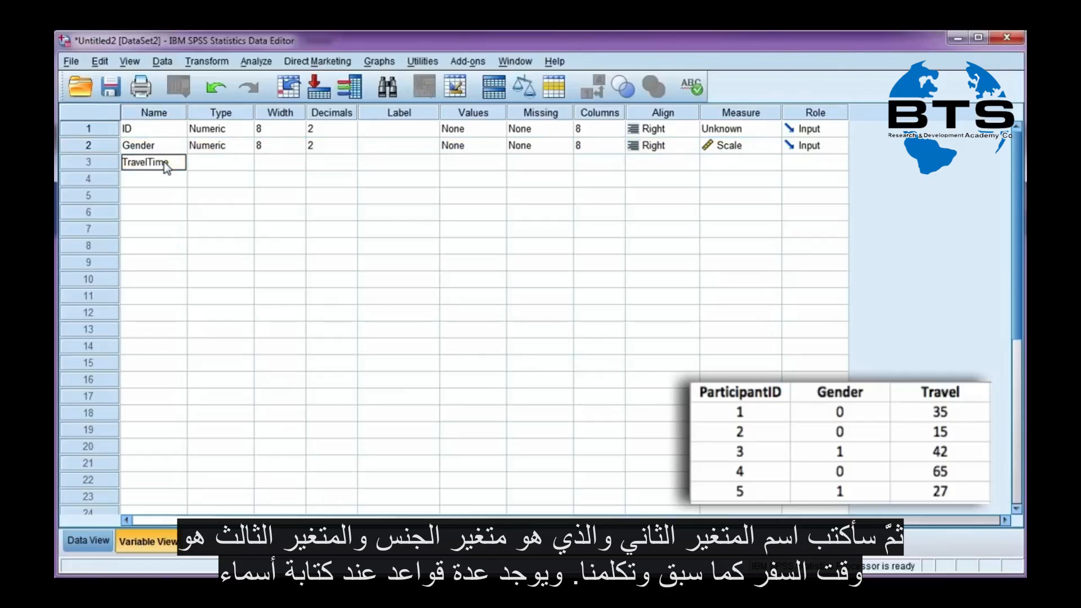
pyautogui.press('Return')
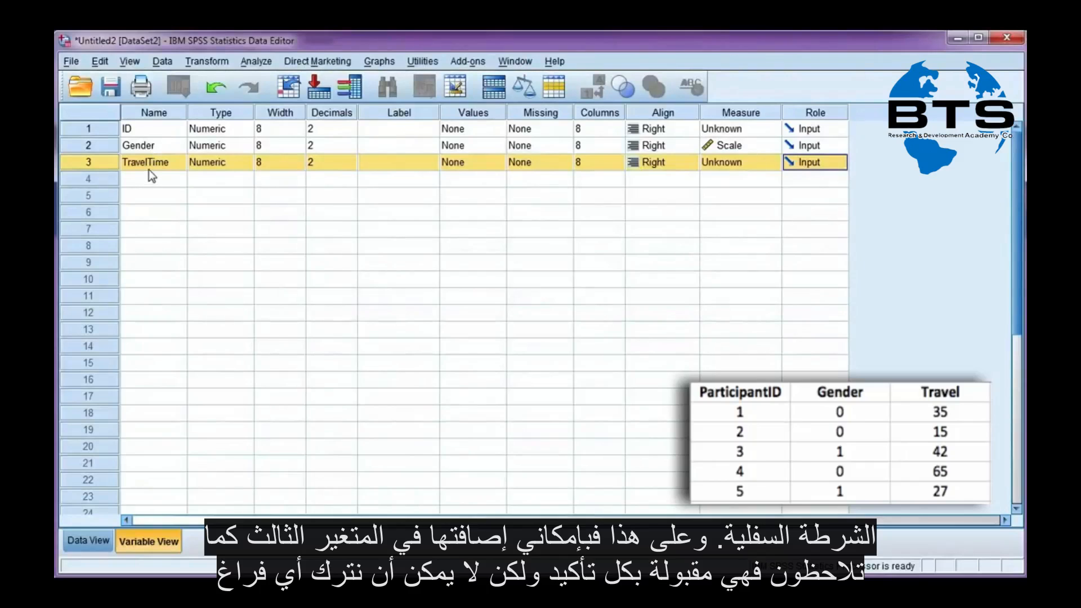
pyautogui.click(149, 164)
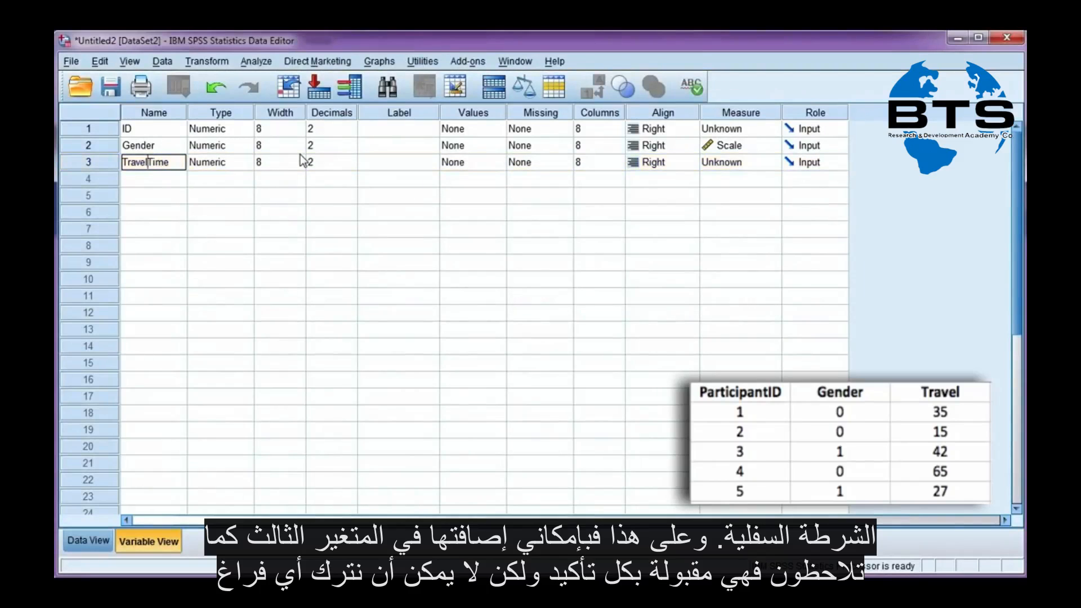
pyautogui.write('_')
pyautogui.press('Return')
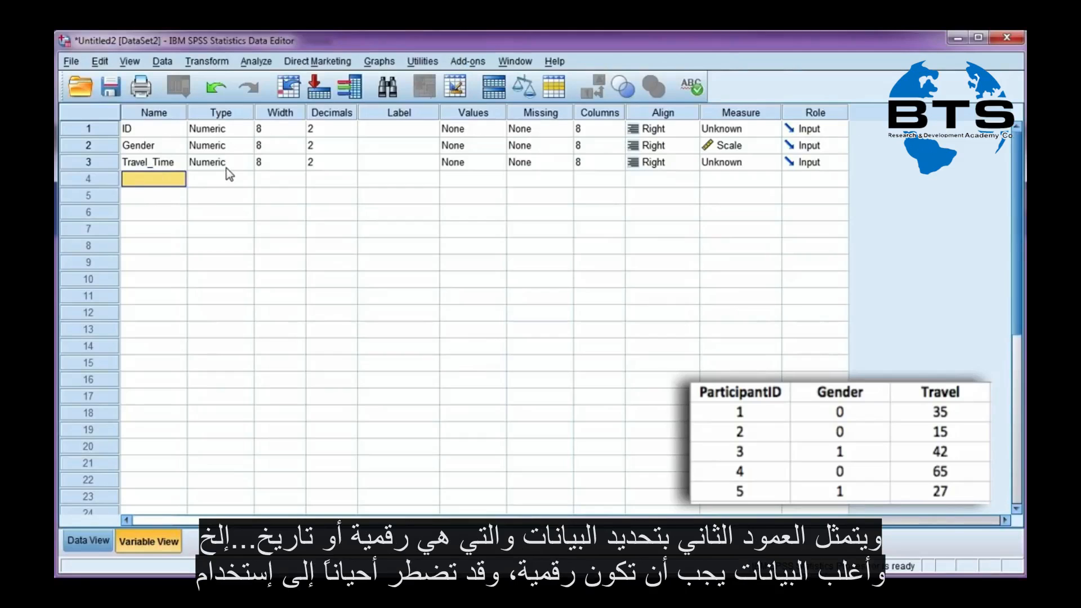
# Review the variable type options for Travel_Time
pyautogui.doubleClick(246, 163)
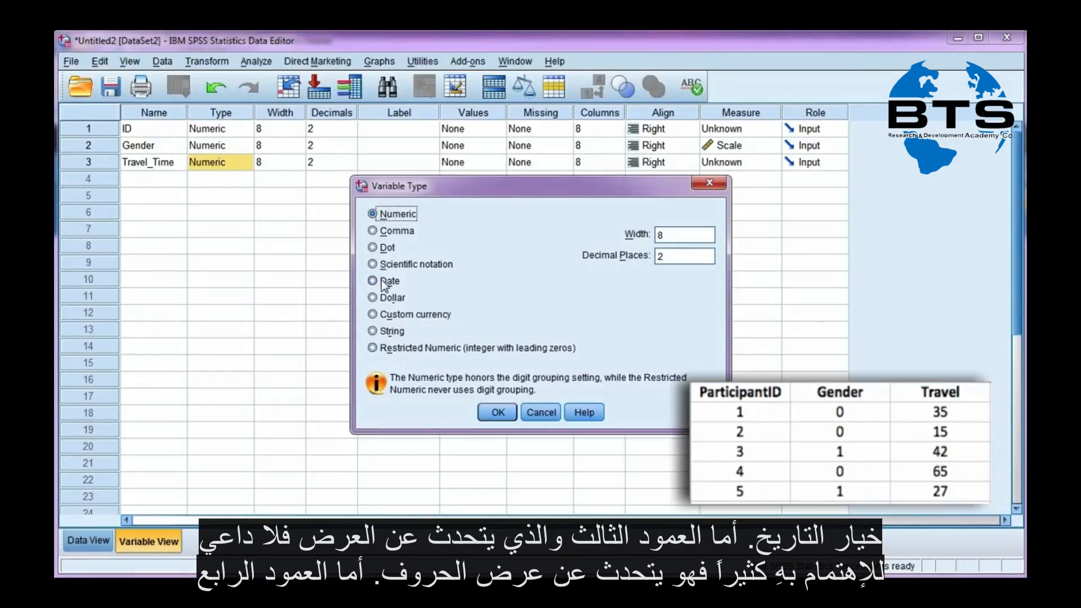
pyautogui.click(489, 410)
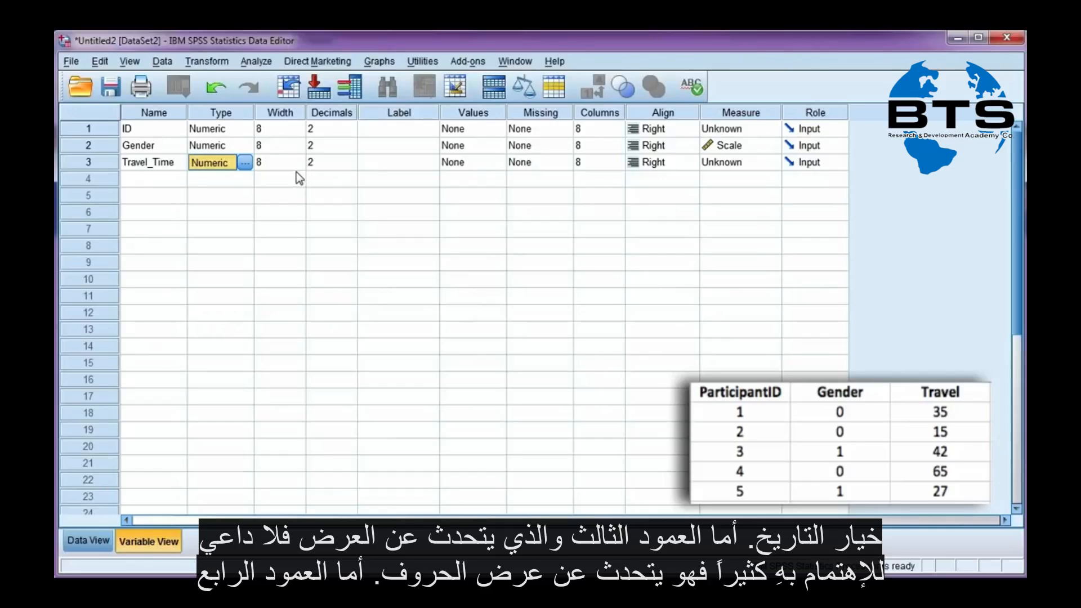
# Set decimals to 0 for ID, Gender and Travel_Time, and check the result in the data grid
pyautogui.click(353, 133)
pyautogui.click(353, 133)
pyautogui.click(352, 133)
pyautogui.click(355, 149)
pyautogui.click(355, 149)
pyautogui.click(353, 150)
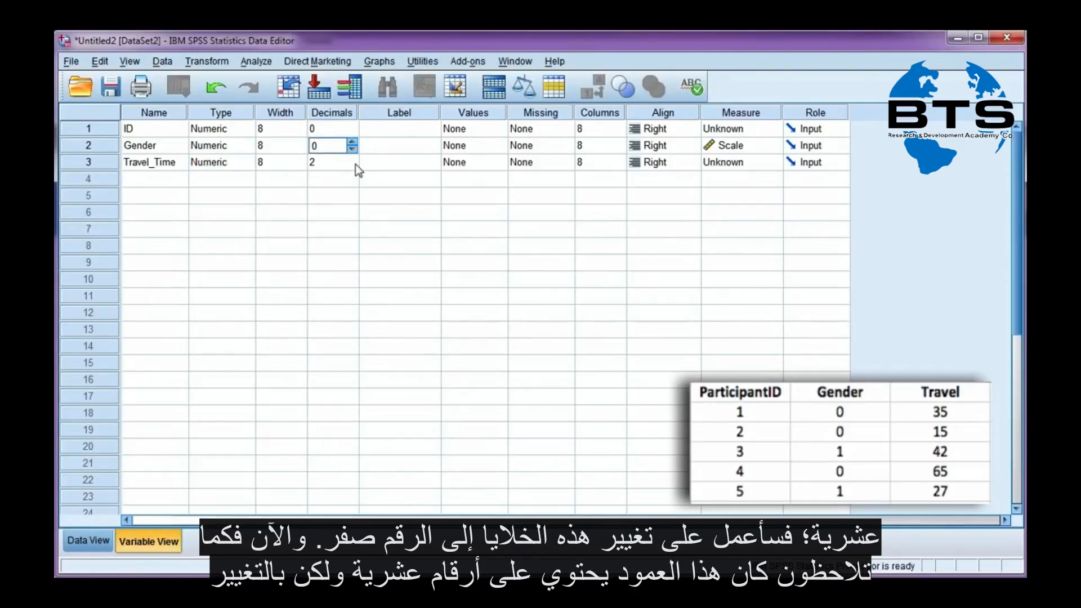
pyautogui.click(352, 166)
pyautogui.click(352, 166)
pyautogui.click(353, 166)
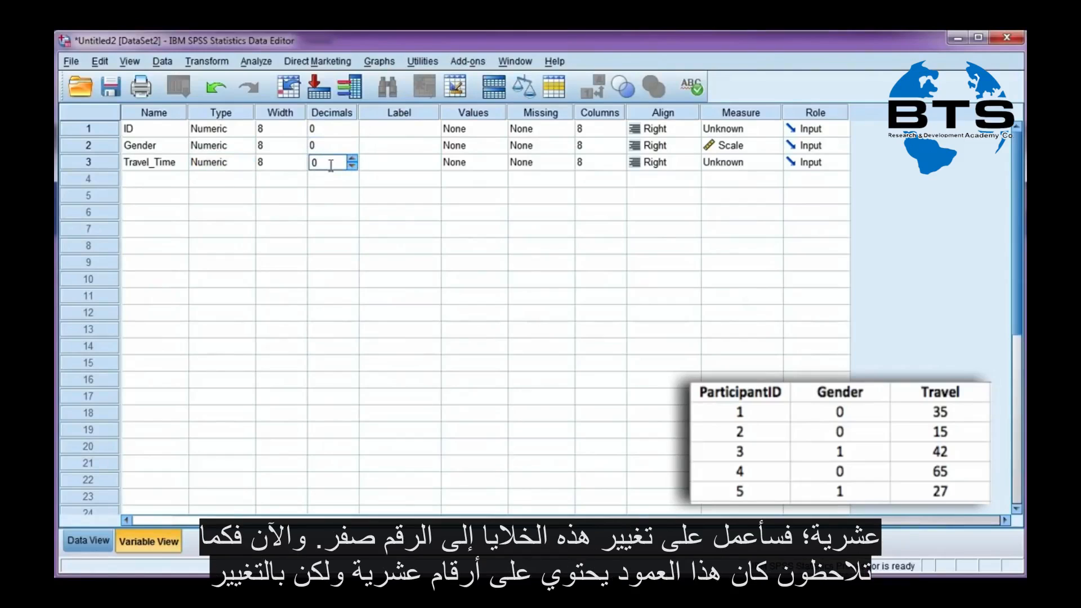
pyautogui.click(90, 541)
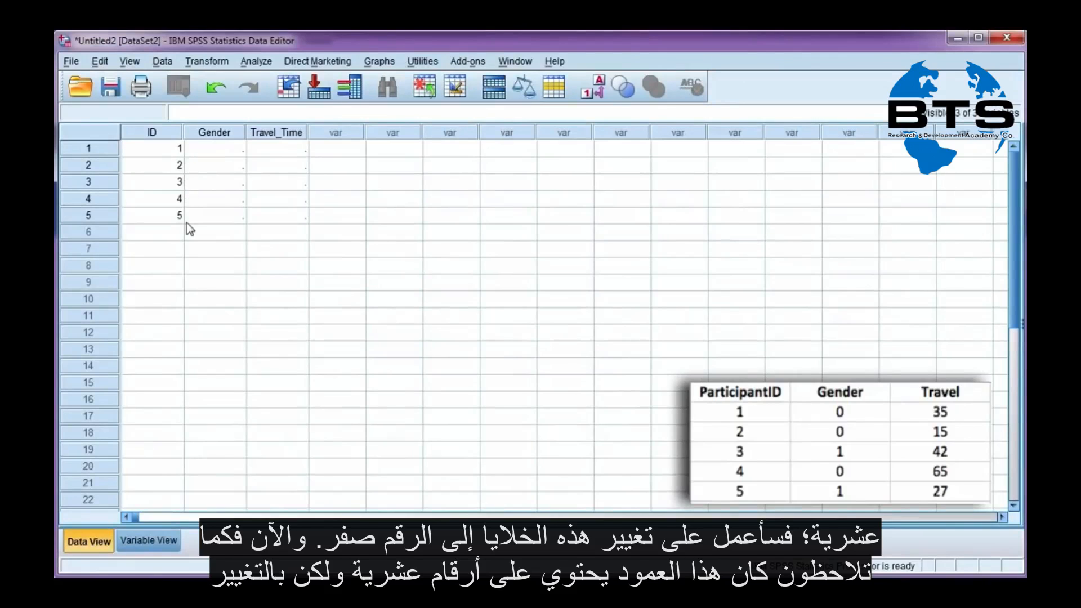
pyautogui.click(142, 541)
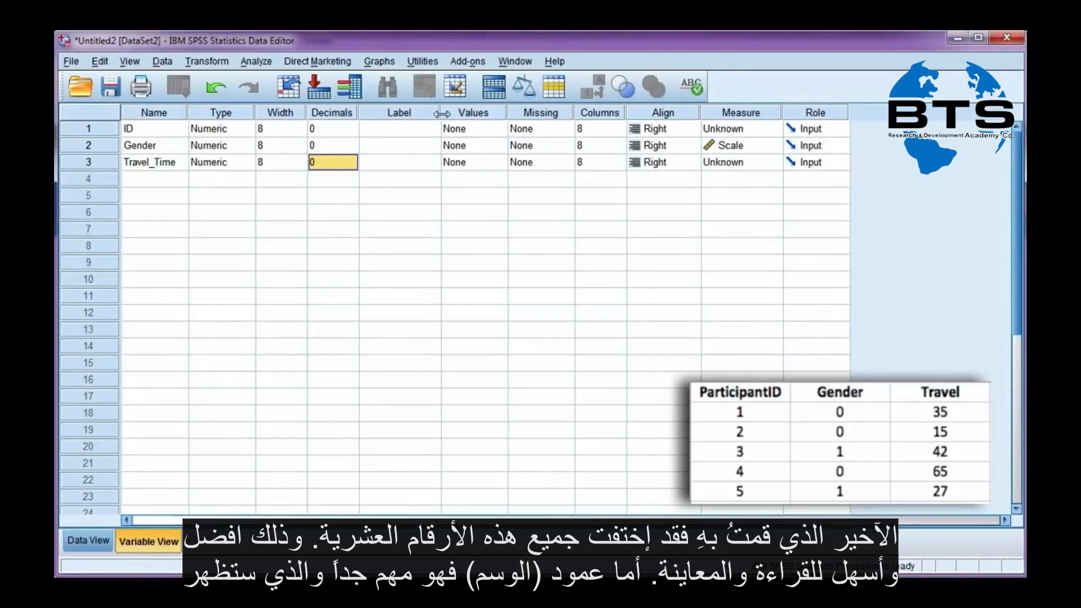
# Widen the Label column and label the ID variable as Participant ID
pyautogui.moveTo(440, 113); pyautogui.dragTo(534, 115)
pyautogui.click(480, 131)
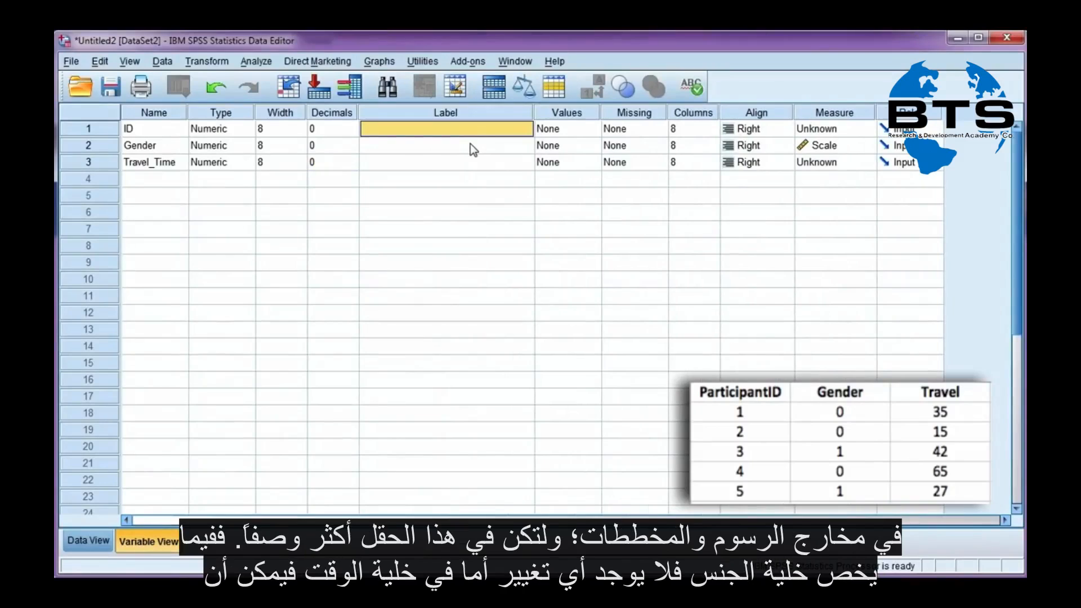
pyautogui.write('Par')
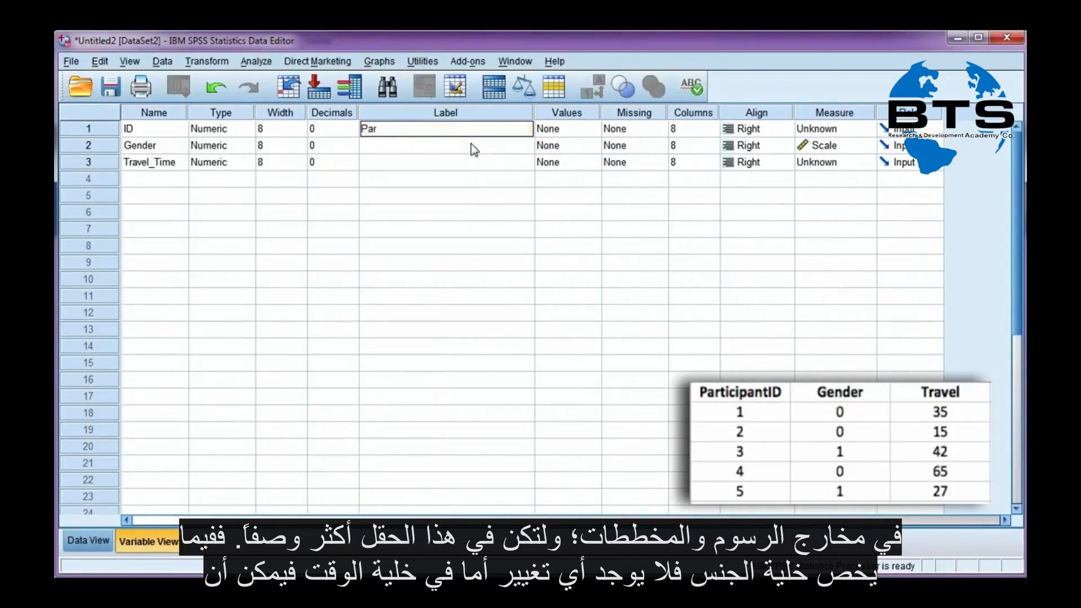
pyautogui.write('ticipant ID')
pyautogui.press('Return')
# Label the Gender variable as Gender
pyautogui.write('Ge')
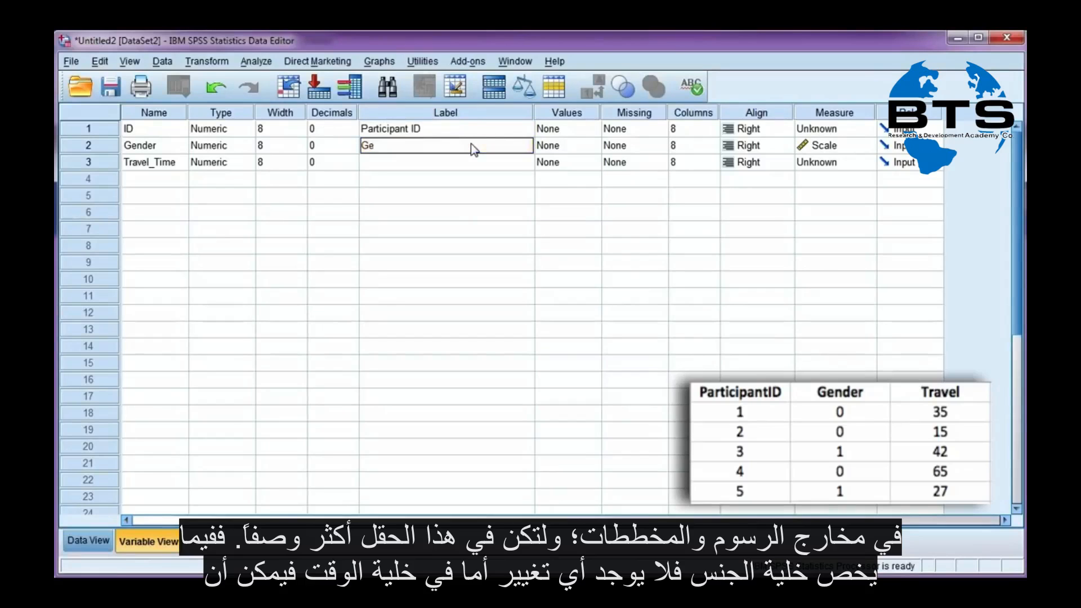
pyautogui.write('nder')
pyautogui.press('Return')
# Label Travel_Time as Time it takes to travel into Uni (min)
pyautogui.write('T')
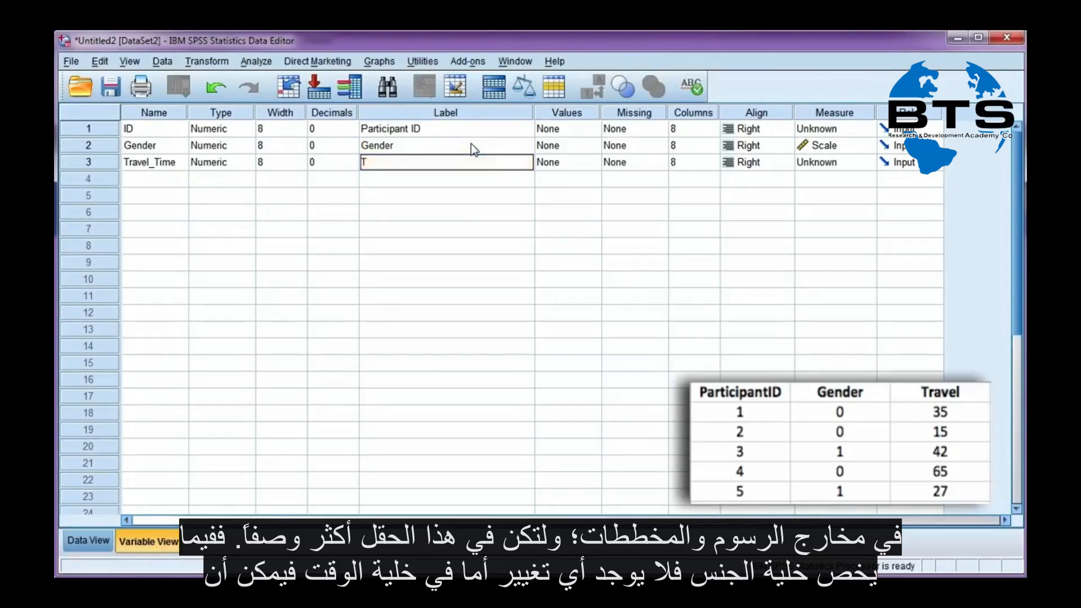
pyautogui.write('ime it tak')
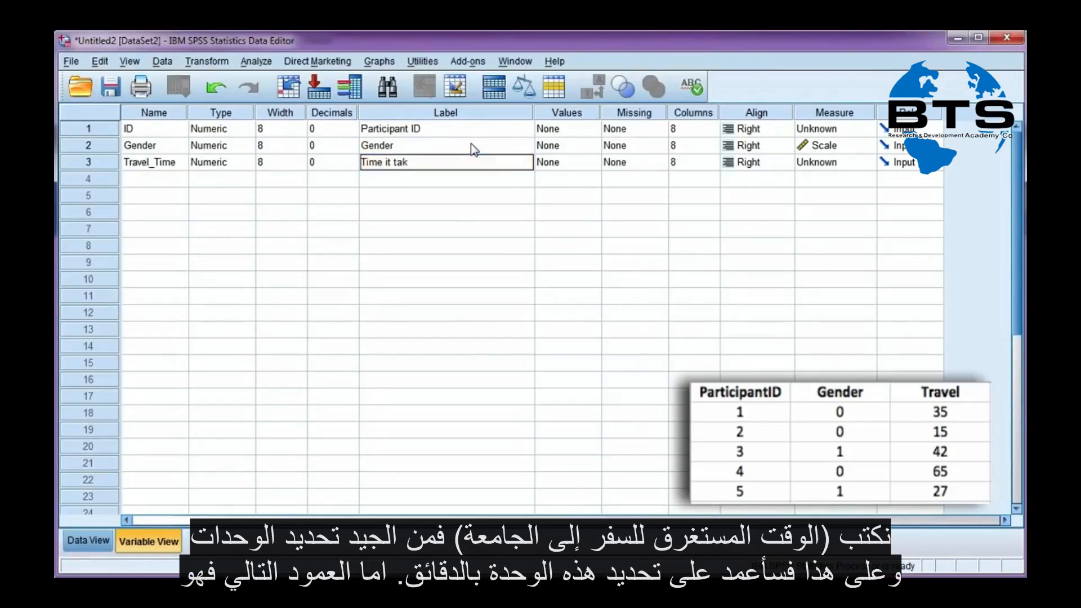
pyautogui.write('es to travel into Uni')
pyautogui.press('Return')
pyautogui.press('Up')
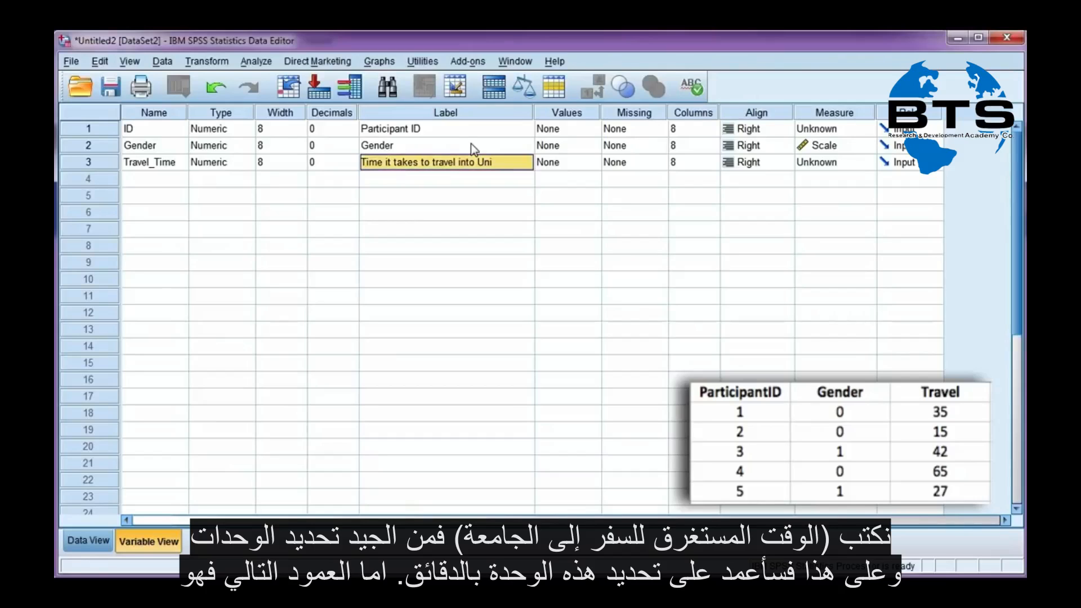
pyautogui.tripleClick(520, 161)
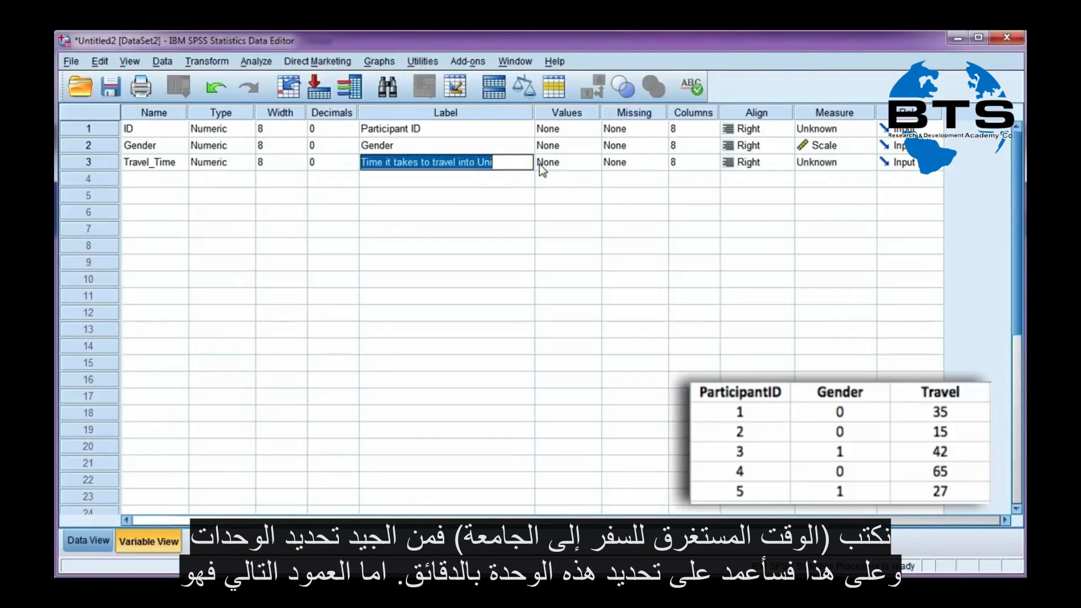
pyautogui.click(517, 162)
pyautogui.write('(')
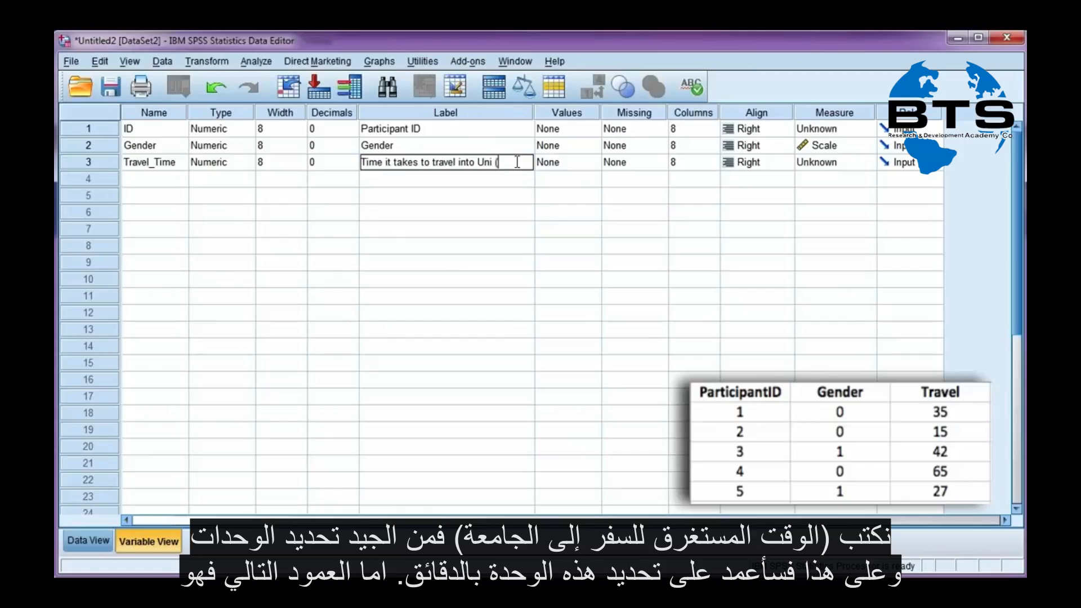
pyautogui.write('min)')
pyautogui.press('Return')
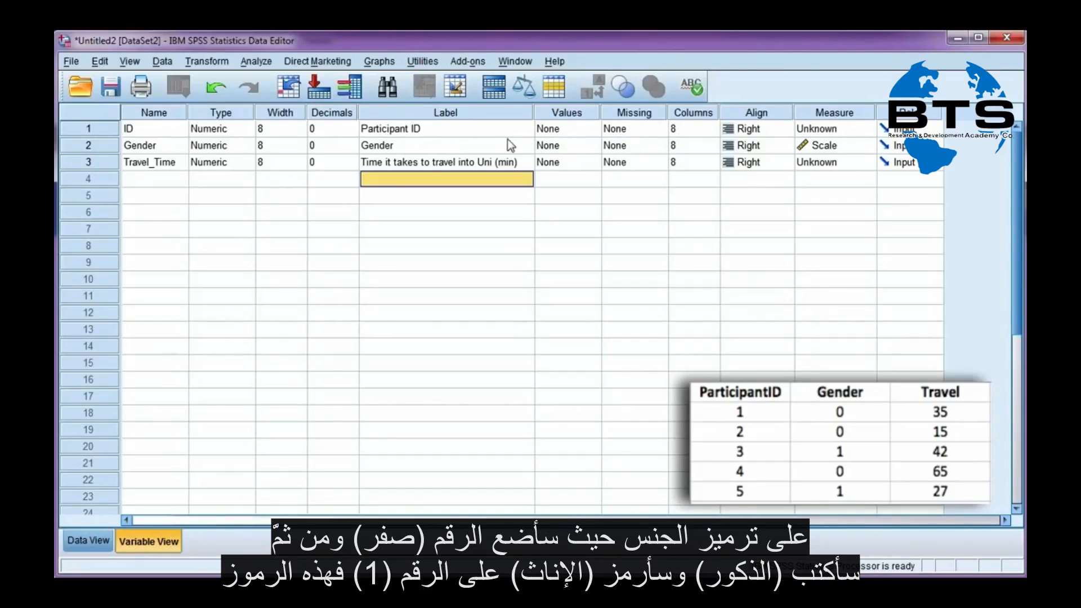
# Define value labels for Gender: 0 = Male and 1 = Female
pyautogui.click(549, 146)
pyautogui.click(594, 146)
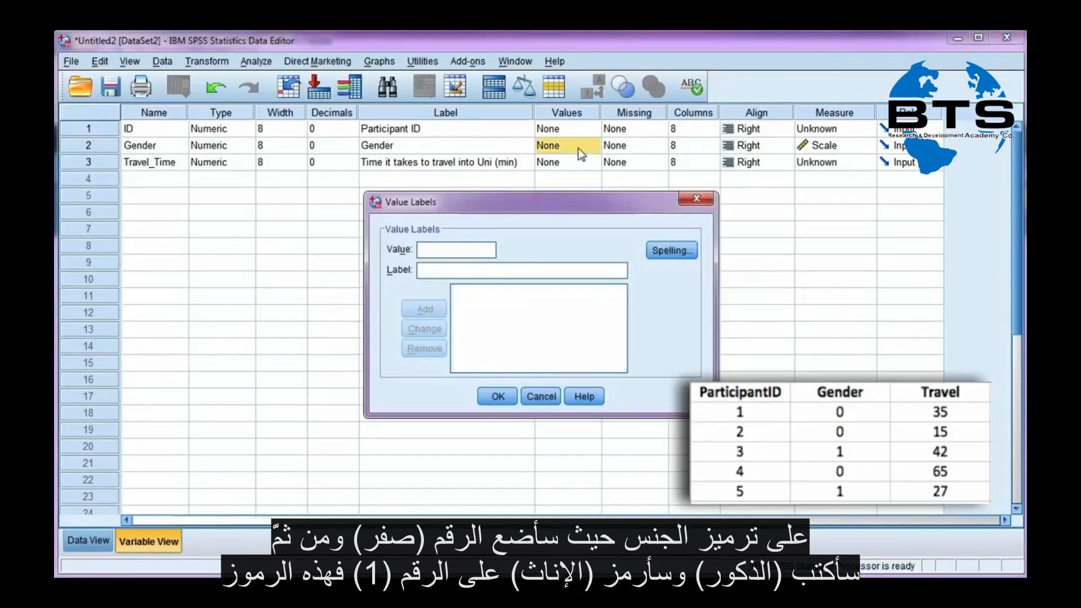
pyautogui.write('0')
pyautogui.press('Tab')
pyautogui.write('Male')
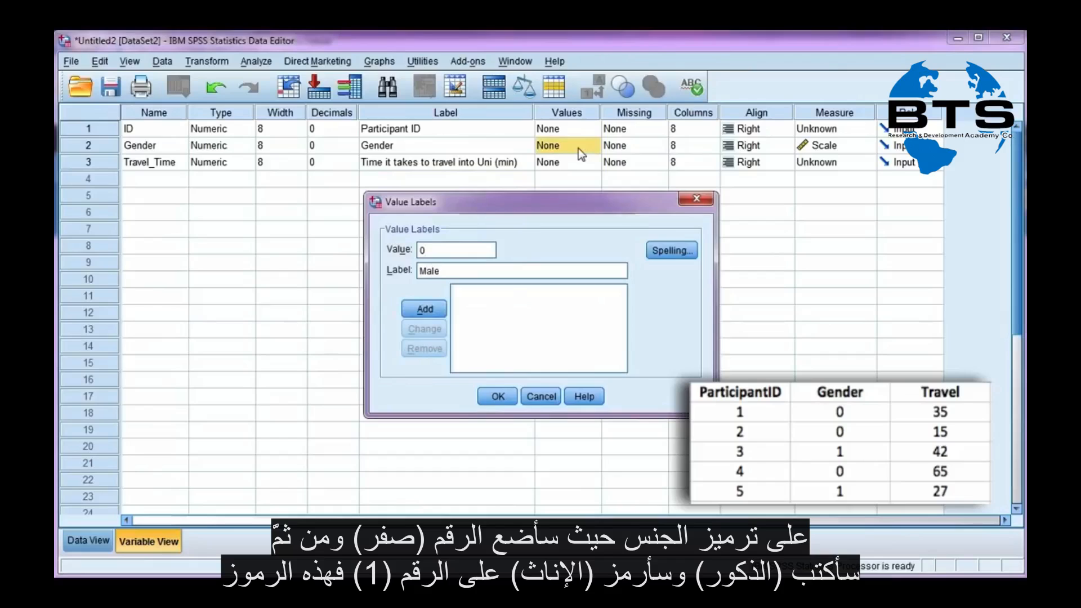
pyautogui.click(425, 310)
pyautogui.write('1')
pyautogui.press('Tab')
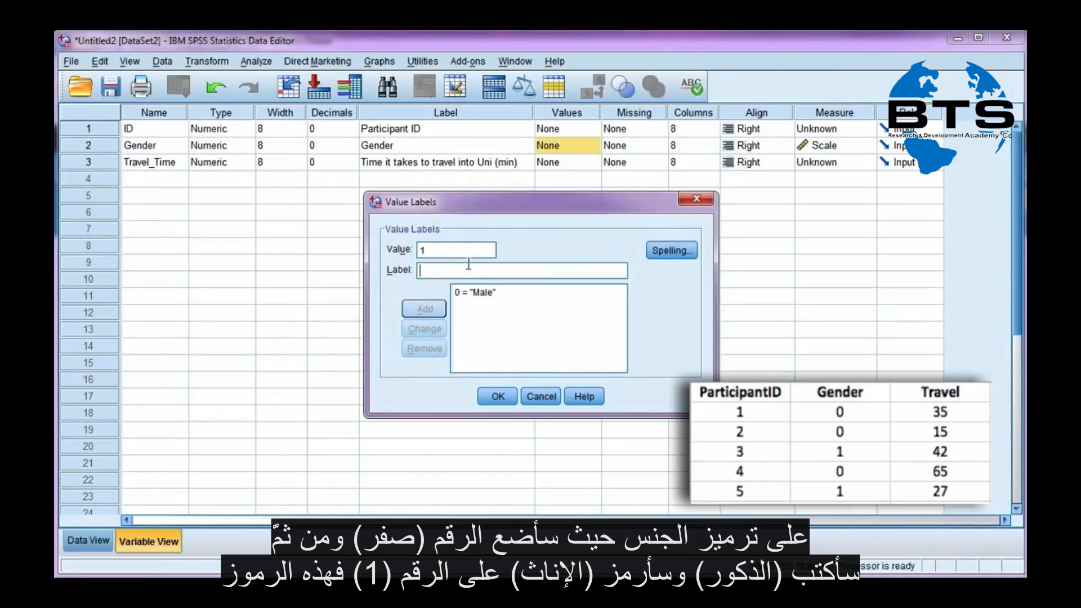
pyautogui.write('Female')
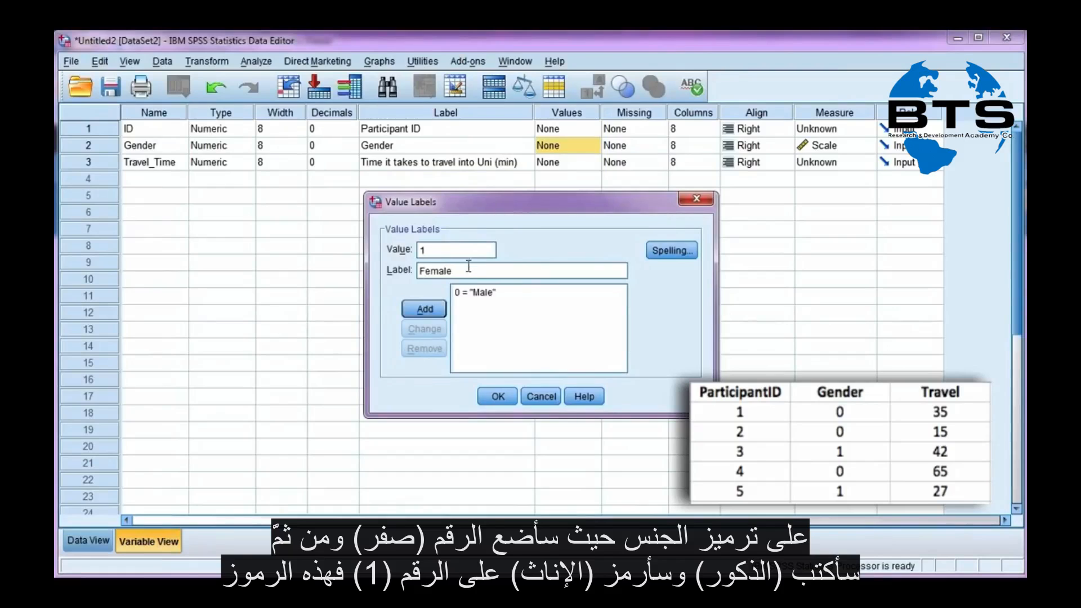
pyautogui.click(431, 310)
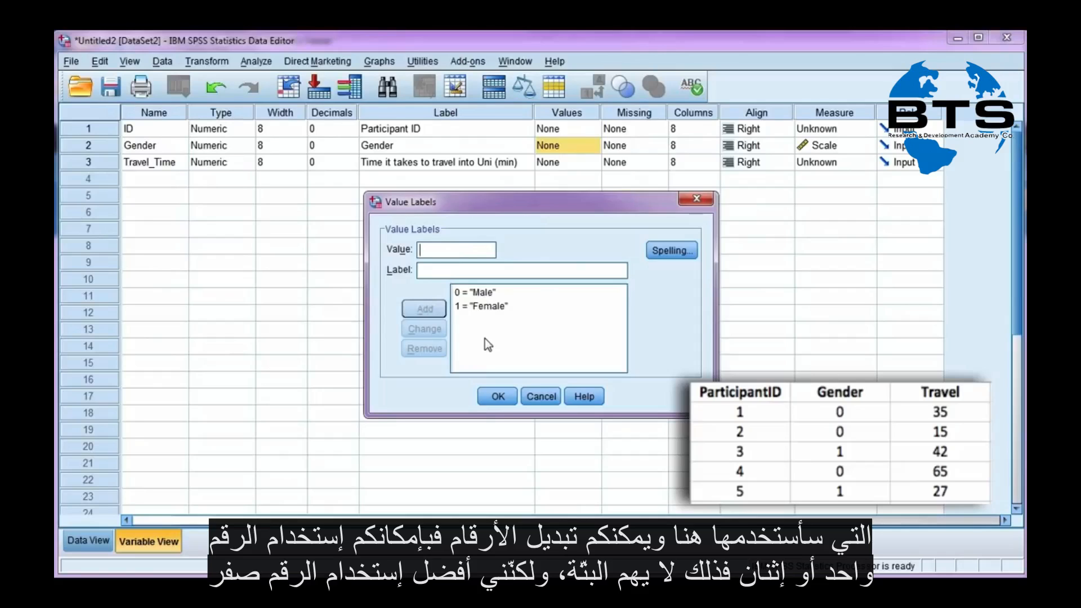
pyautogui.click(503, 401)
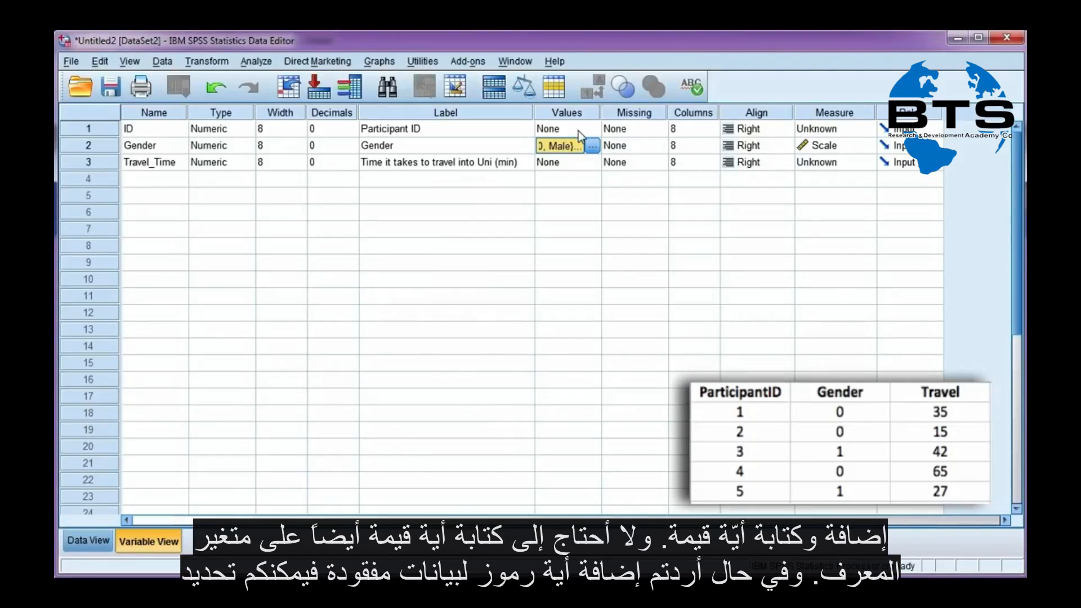
# Set 999 as a discrete missing value for Gender
pyautogui.click(655, 148)
pyautogui.click(660, 145)
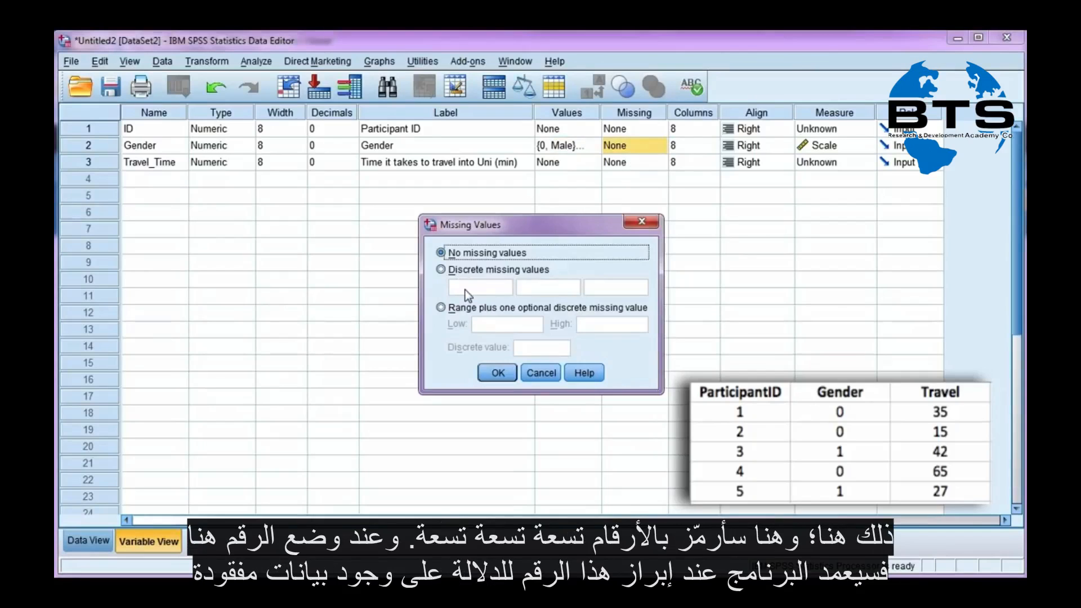
pyautogui.click(457, 272)
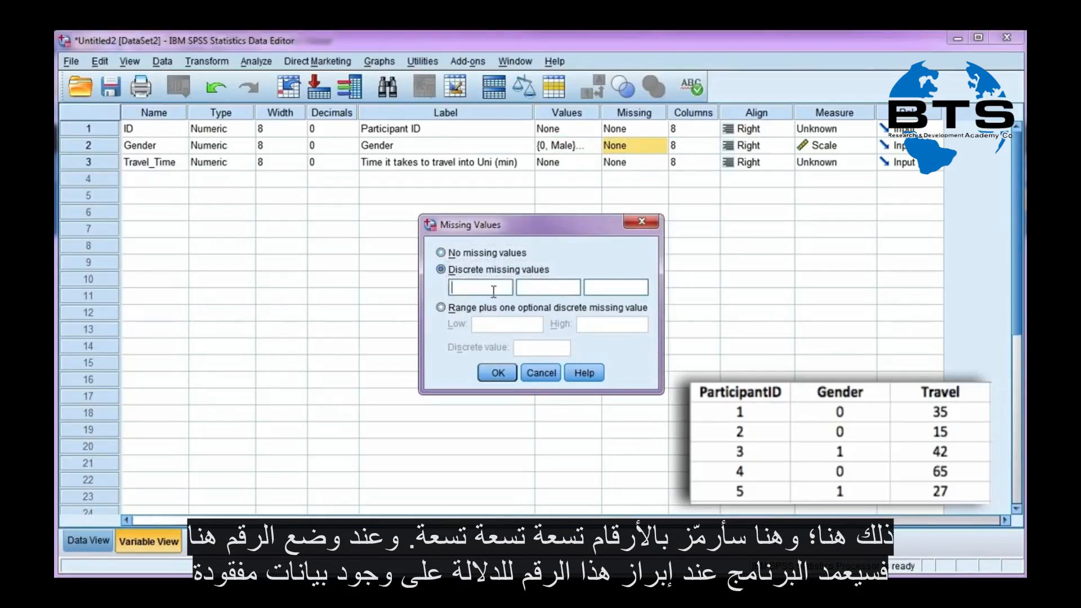
pyautogui.write('999')
pyautogui.click(496, 373)
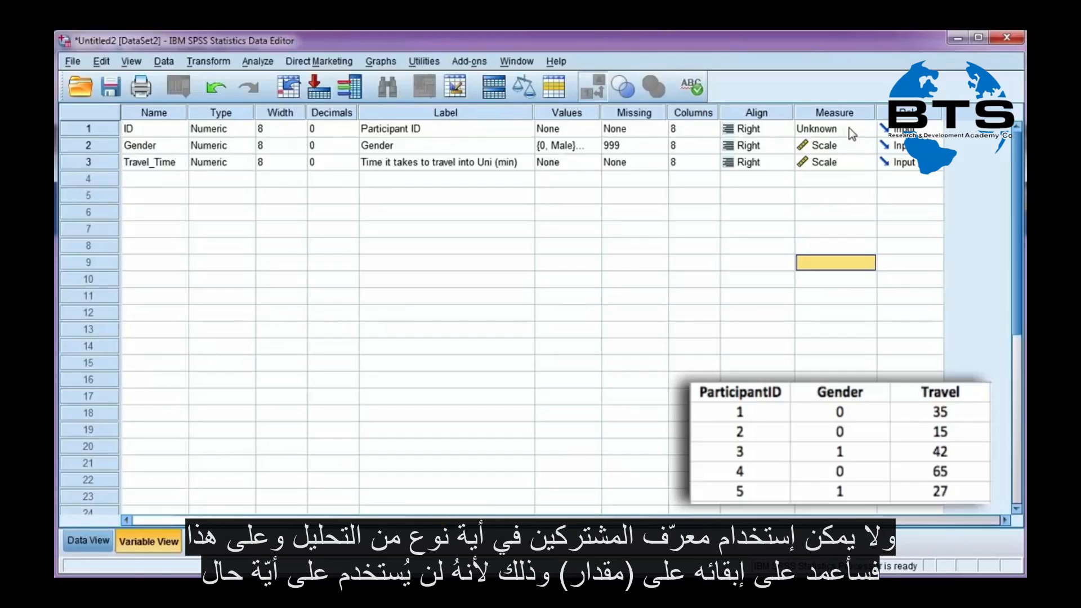
# Set the measurement level to Scale for ID, Nominal for Gender and Scale for Travel_Time
pyautogui.click(871, 128)
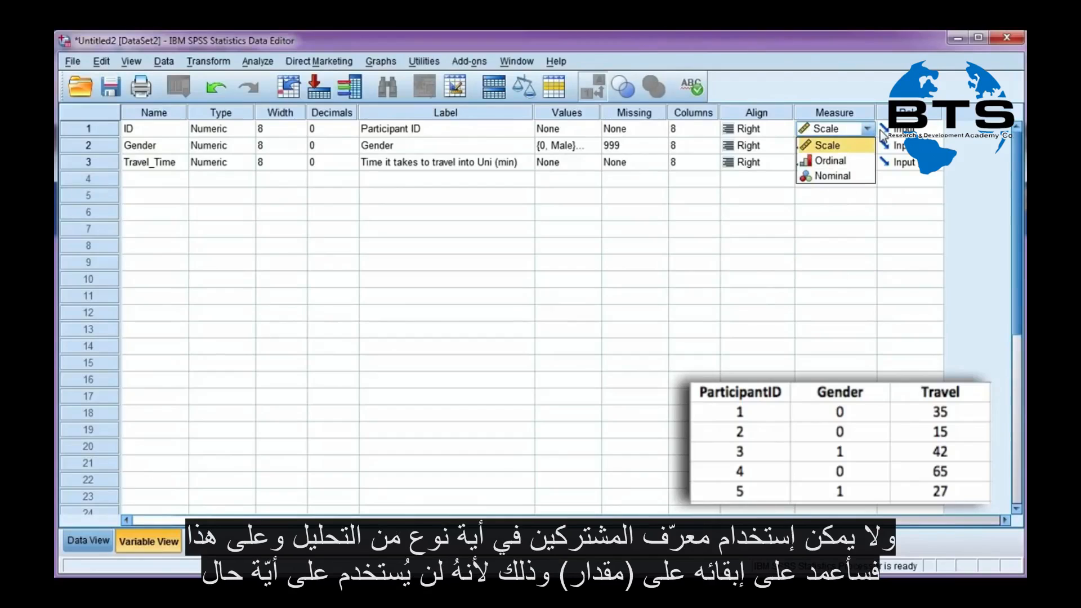
pyautogui.click(836, 145)
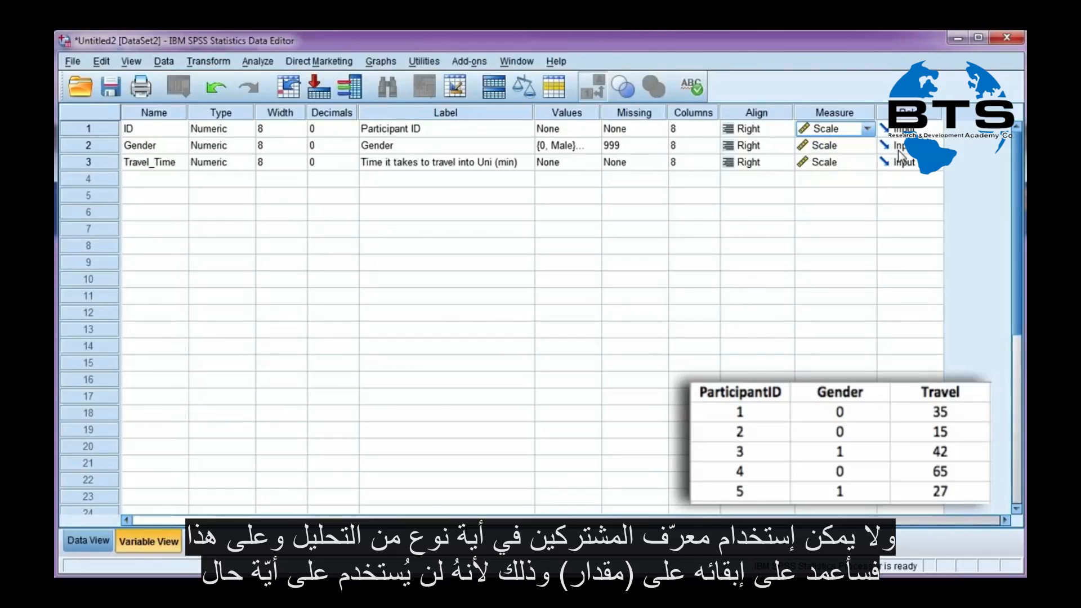
pyautogui.click(870, 147)
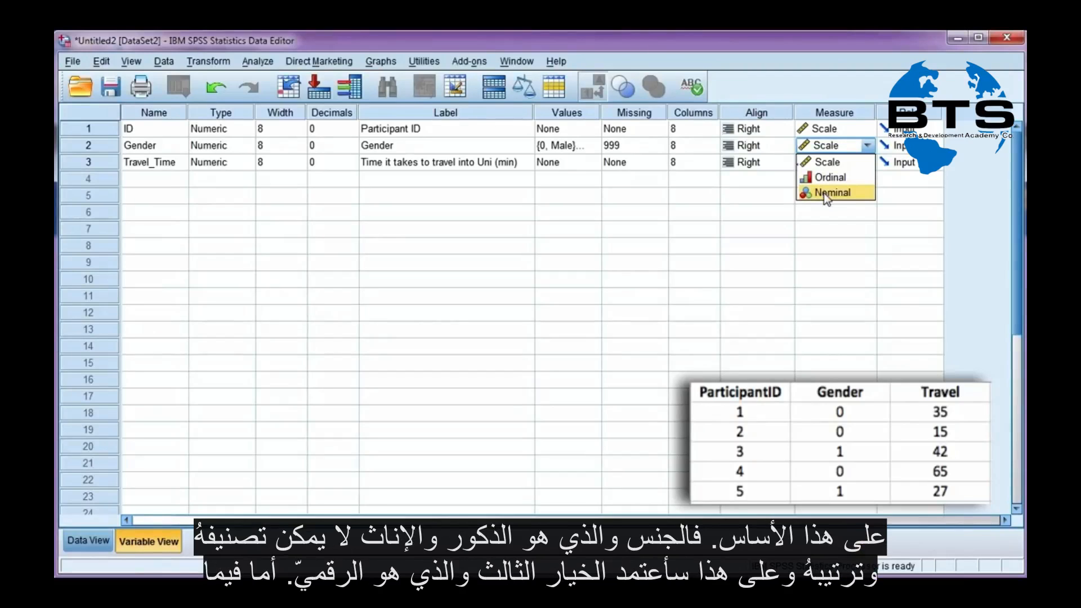
pyautogui.click(860, 194)
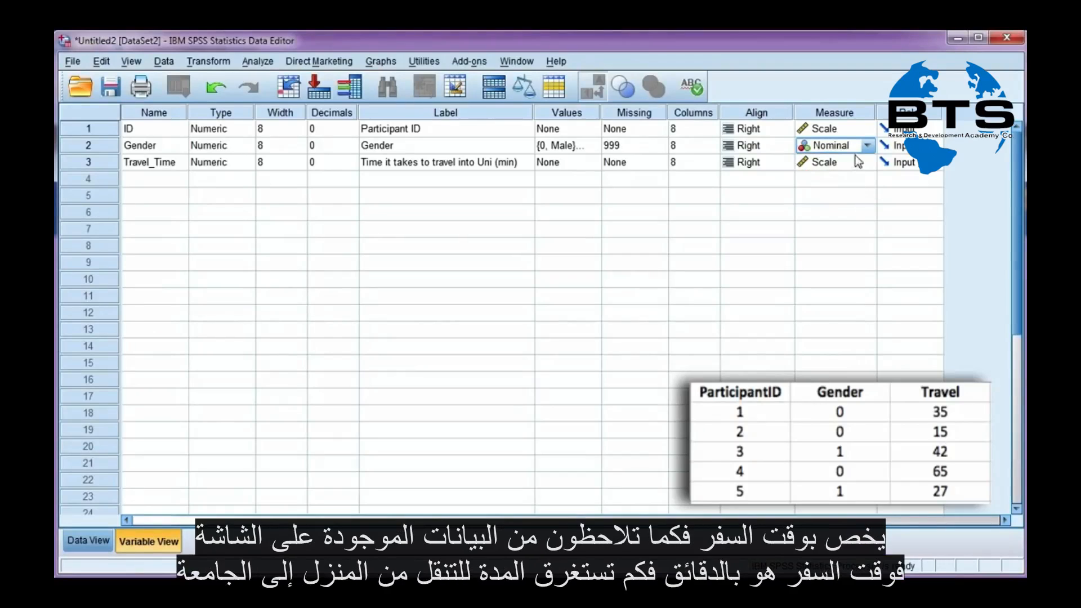
pyautogui.click(868, 164)
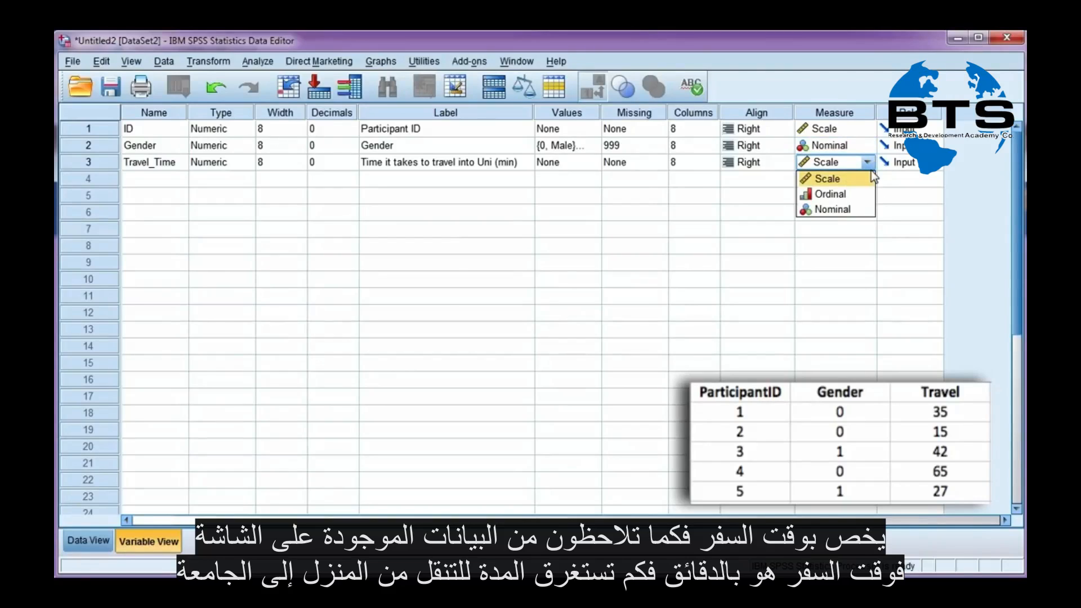
pyautogui.click(839, 184)
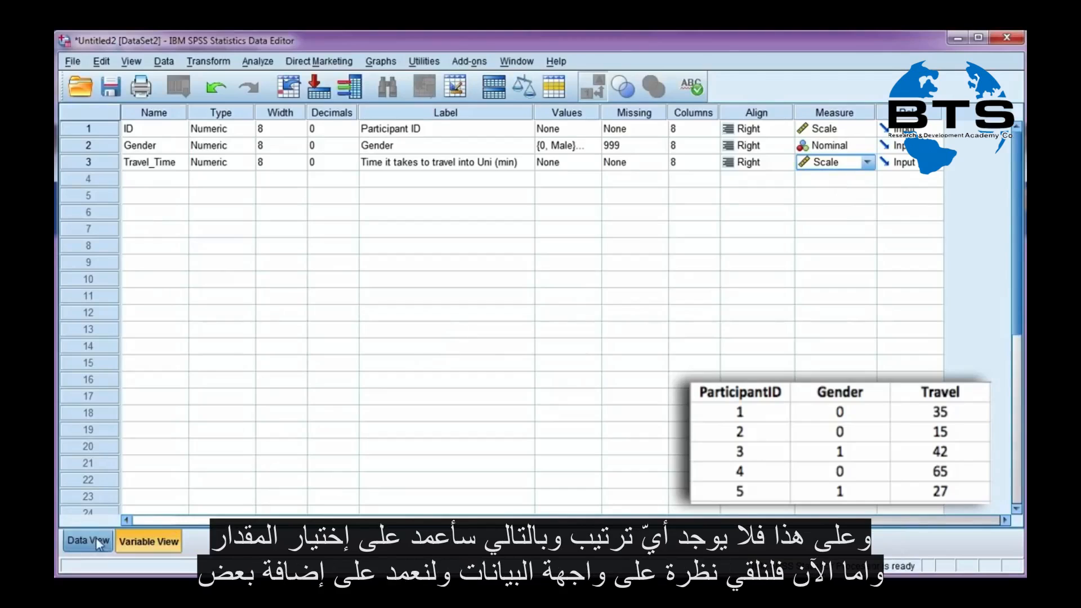
# Enter the Gender codes 0, 0, 1, 0, 1 for participants 1 to 5 in the data grid
pyautogui.click(80, 544)
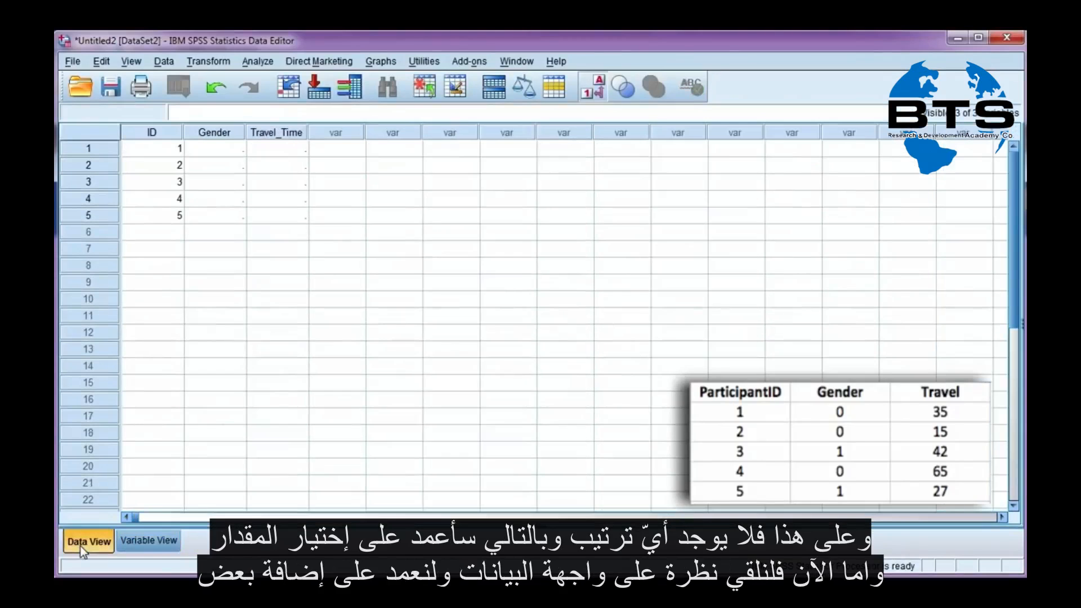
pyautogui.click(221, 150)
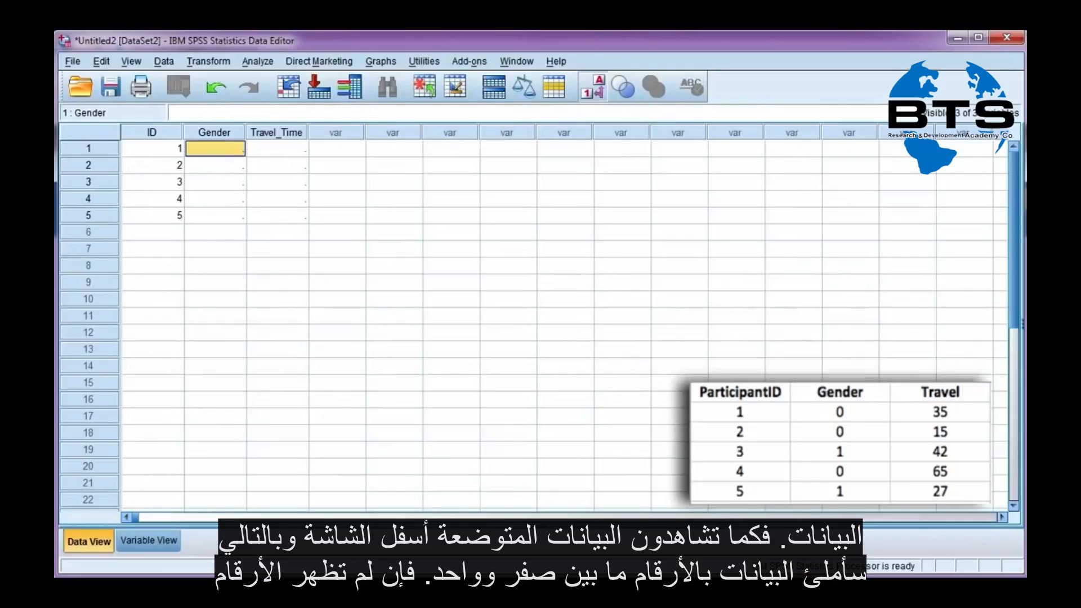
pyautogui.doubleClick(234, 155)
pyautogui.write('0')
pyautogui.press('Return')
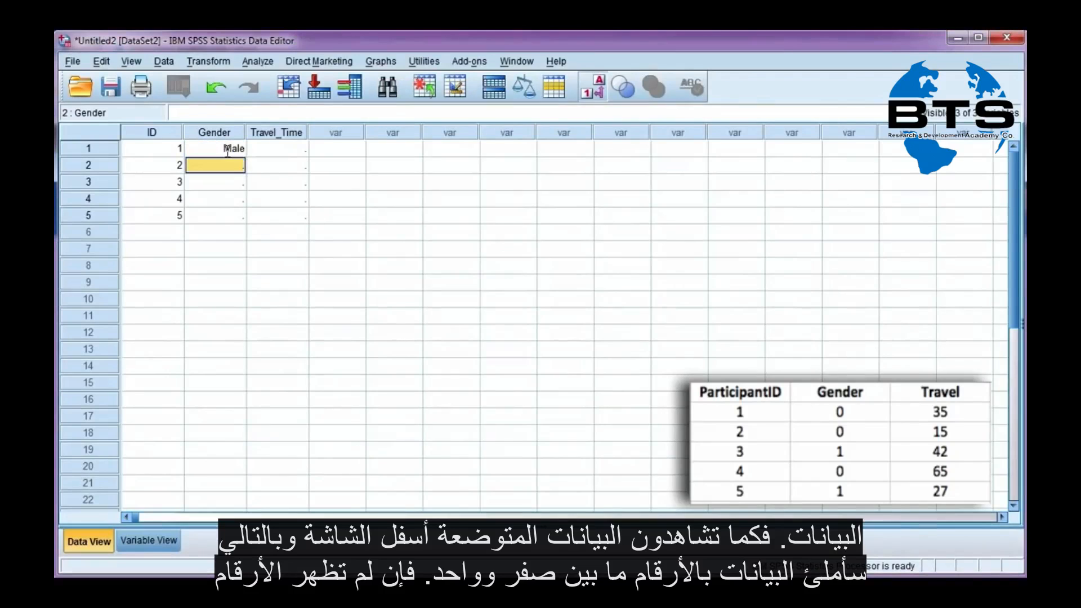
pyautogui.write('0')
pyautogui.press('Return')
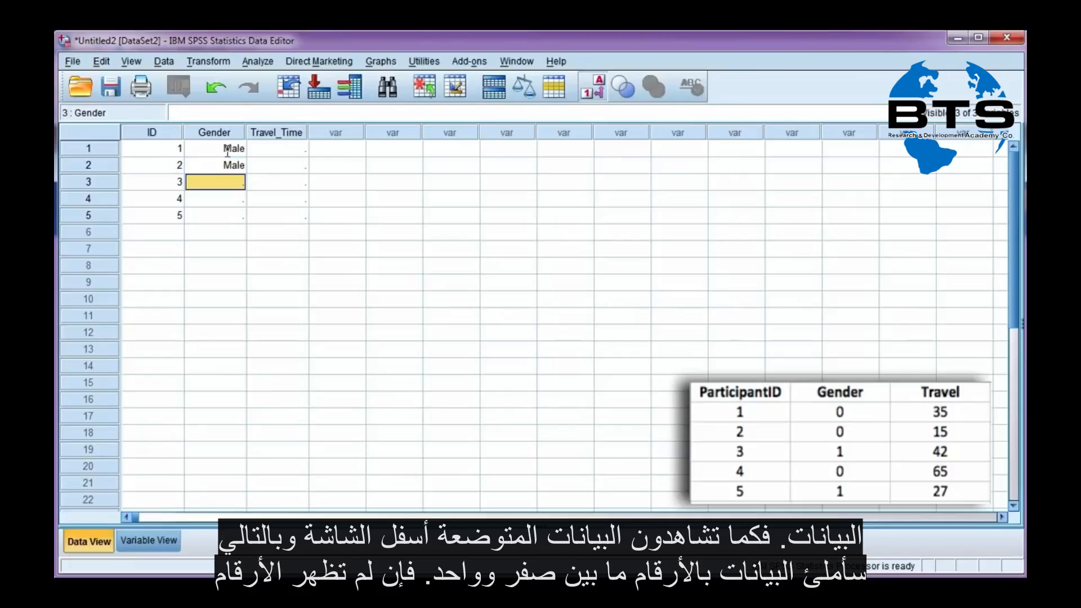
pyautogui.write('1')
pyautogui.press('Return')
pyautogui.write('0')
pyautogui.press('Return')
pyautogui.write('1')
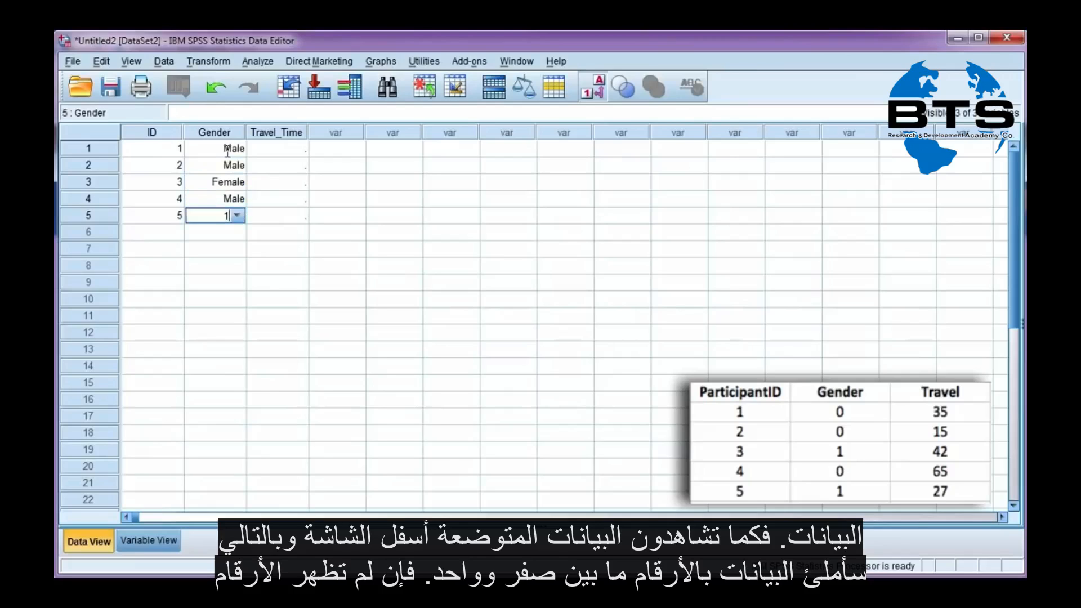
pyautogui.press('Return')
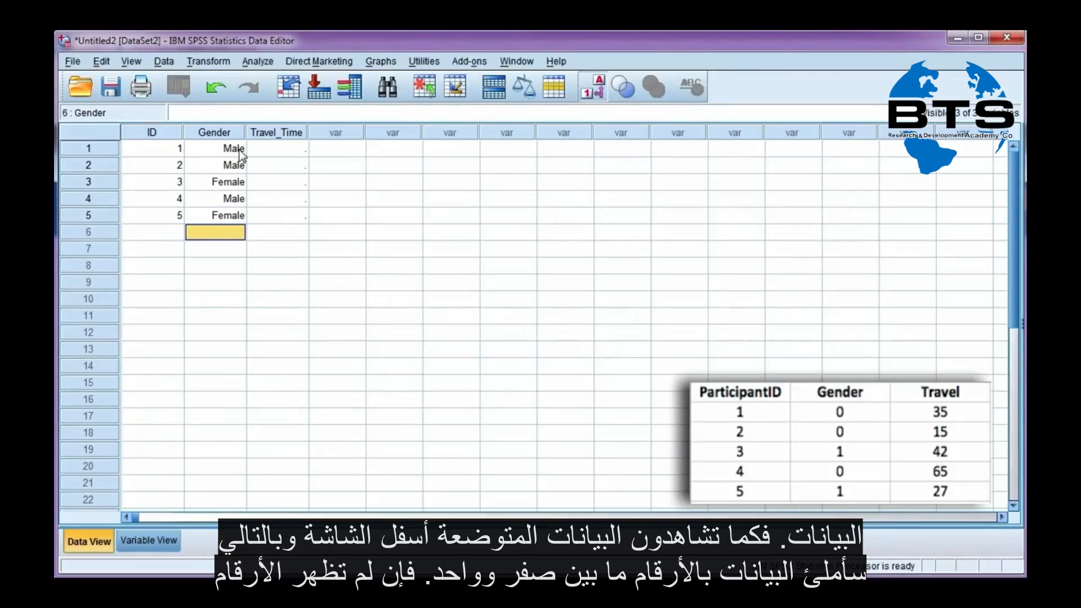
# Toggle the value labels display so the grid shows numeric codes instead of labels
pyautogui.click(591, 95)
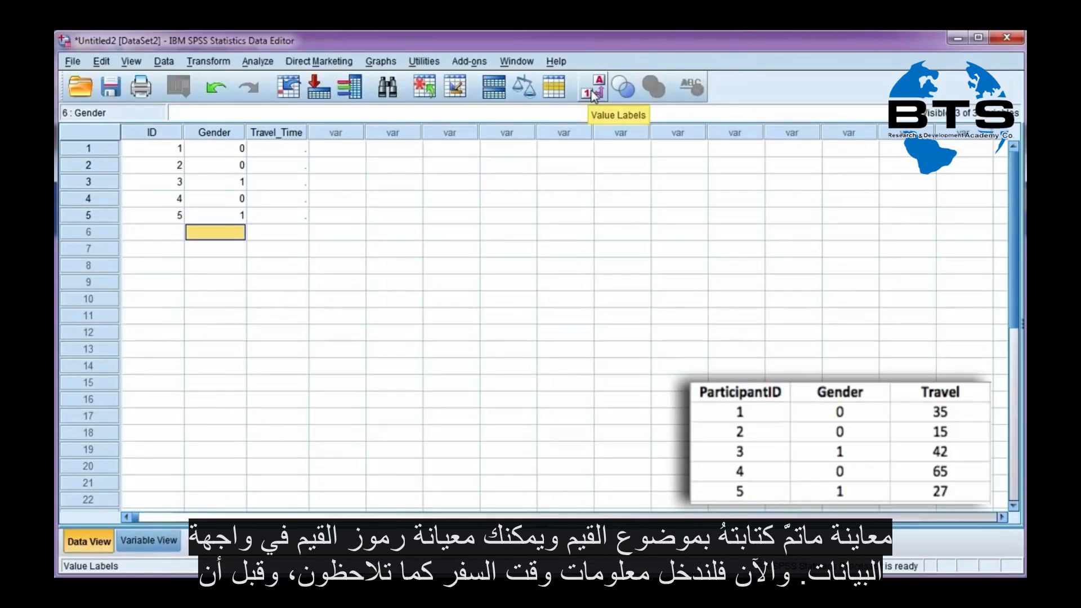
pyautogui.click(592, 94)
pyautogui.click(593, 94)
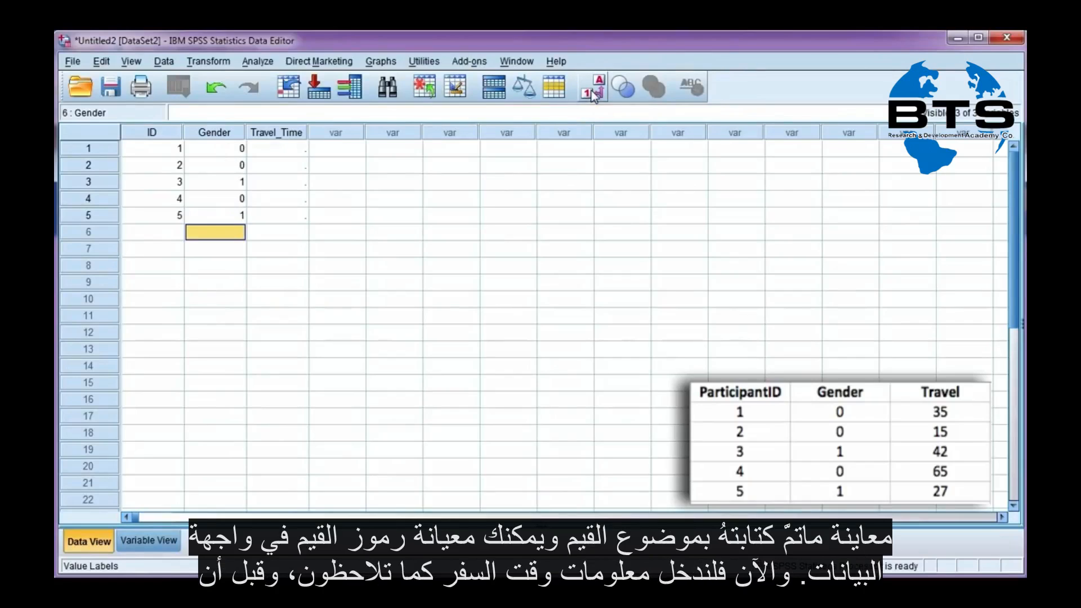
# Enter Travel_Time values 35, 15, 42, 65 and 27 for participants 1 to 5
pyautogui.click(276, 150)
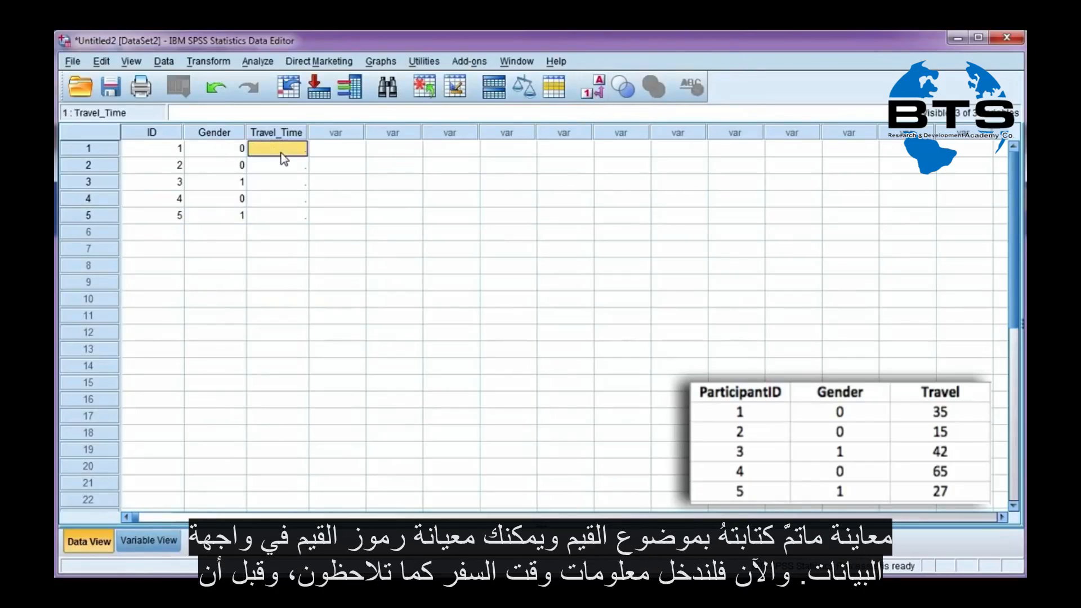
pyautogui.write('35')
pyautogui.press('Return')
pyautogui.write('15')
pyautogui.press('Return')
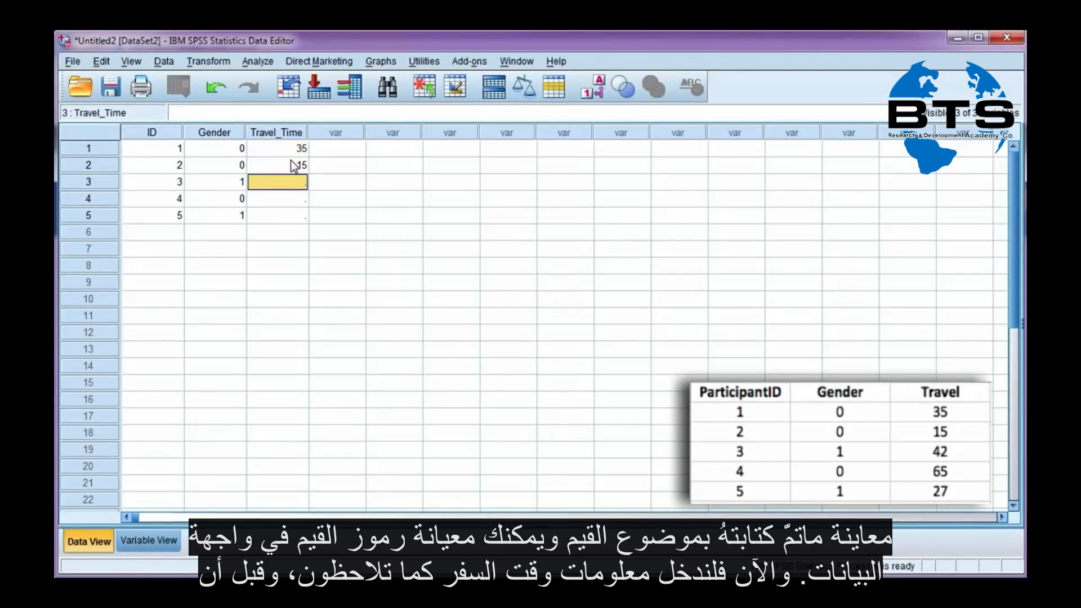
pyautogui.write('42')
pyautogui.press('Return')
pyautogui.write('65')
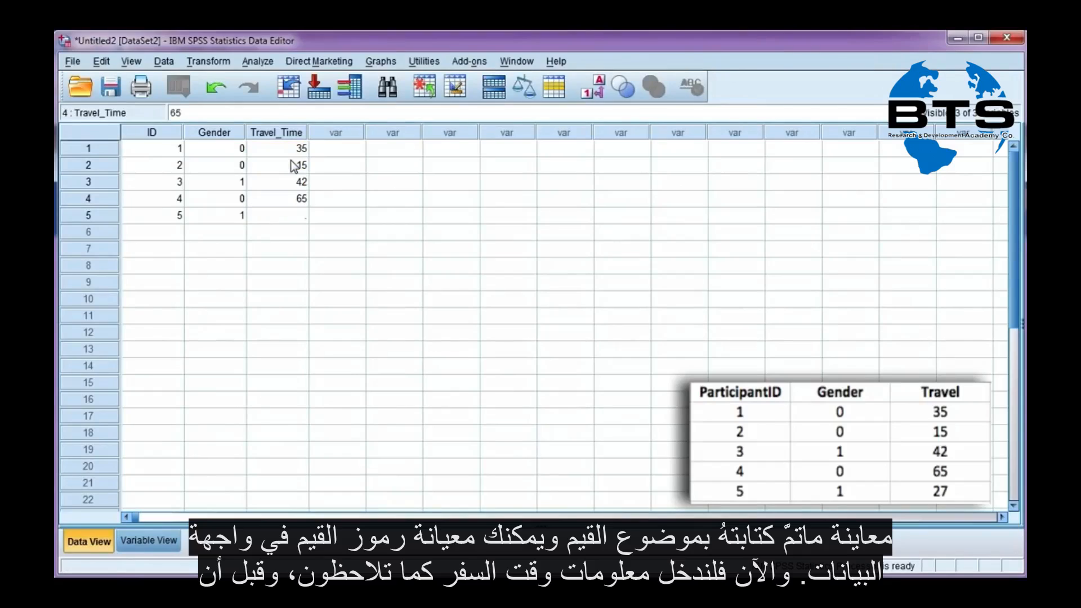
pyautogui.press('Return')
pyautogui.write('27')
pyautogui.press('Return')
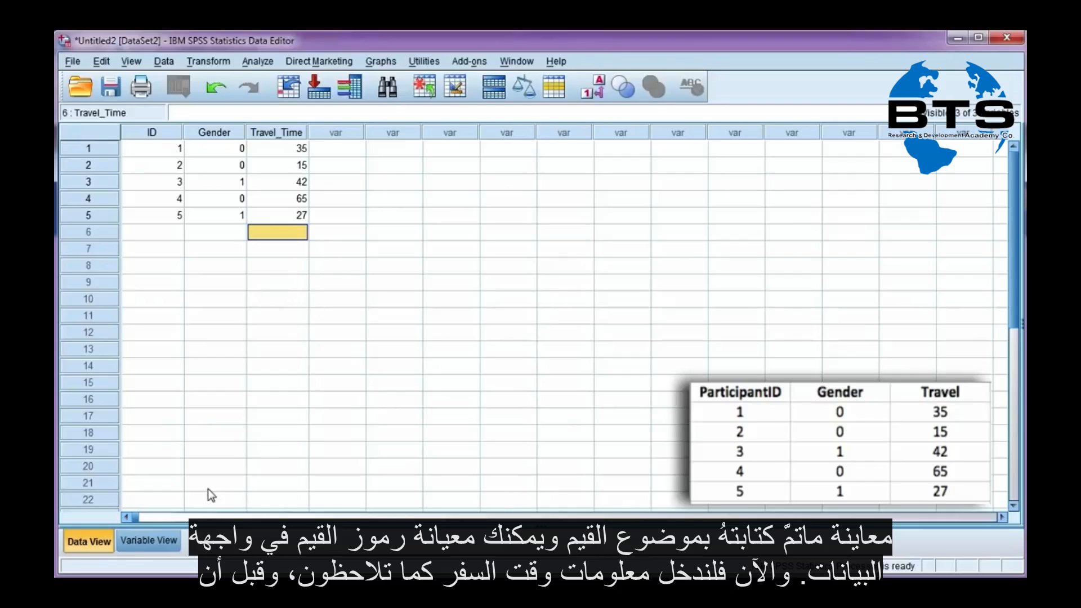
# Replace participant 2's Gender with the missing-value code 999 and go back to the variable definitions
pyautogui.click(166, 538)
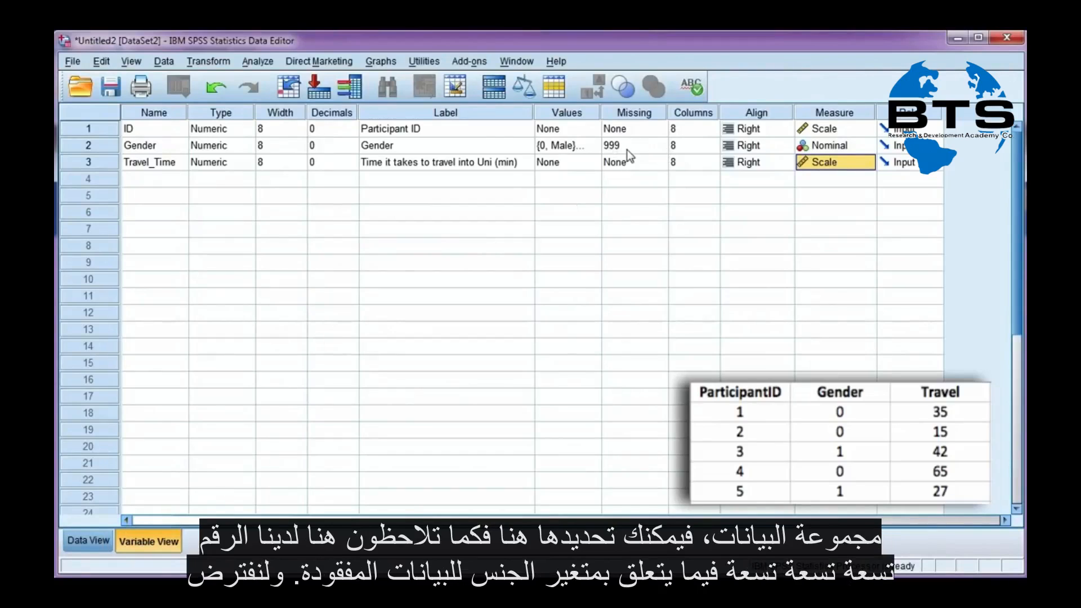
pyautogui.click(92, 544)
pyautogui.click(228, 162)
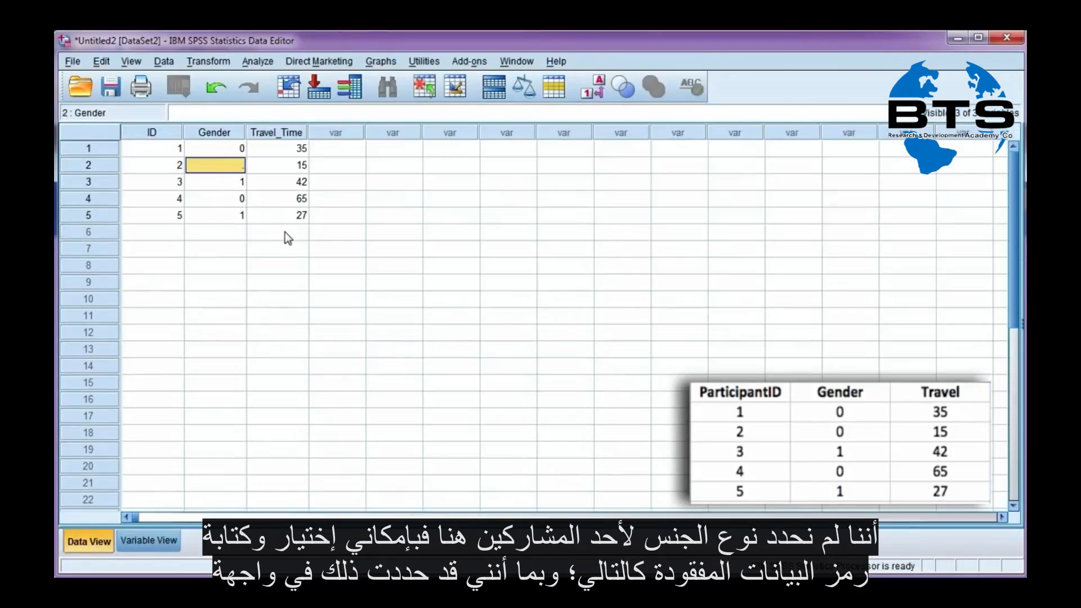
pyautogui.press('Down')
pyautogui.write('999')
pyautogui.press('Return')
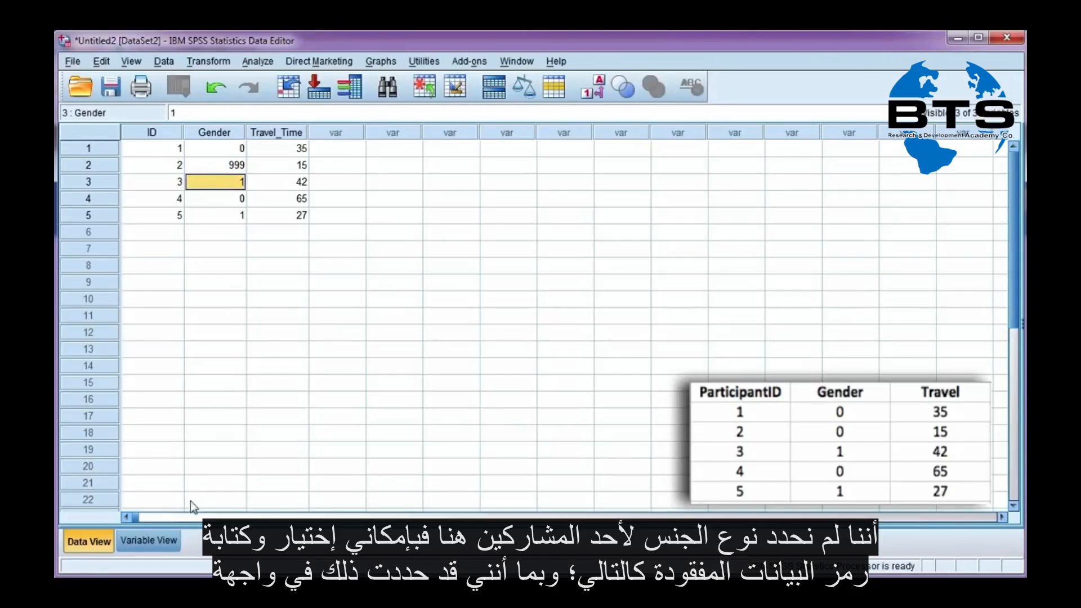
pyautogui.click(149, 541)
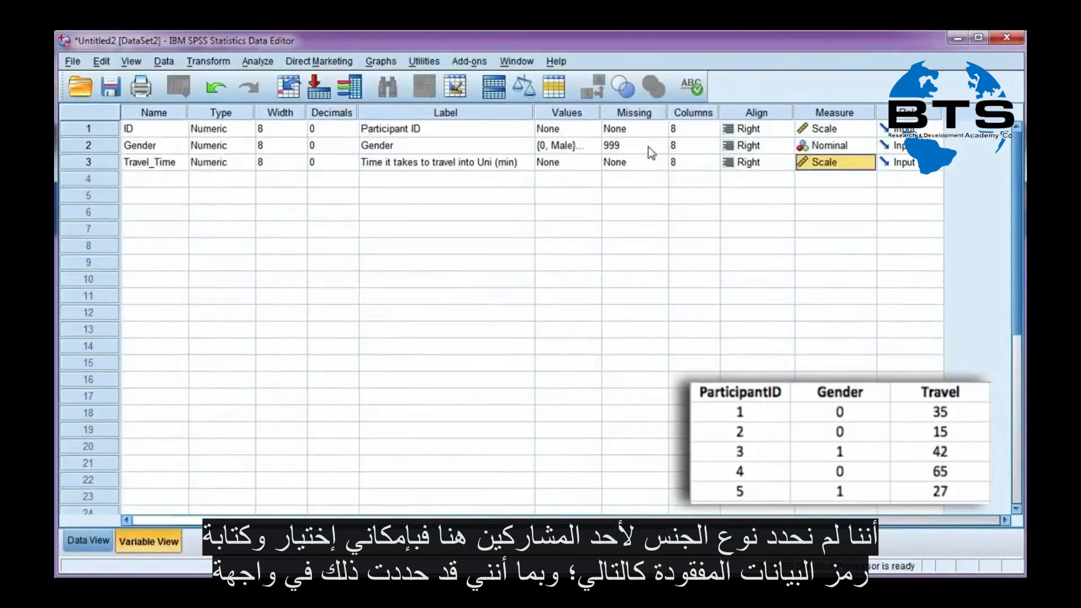